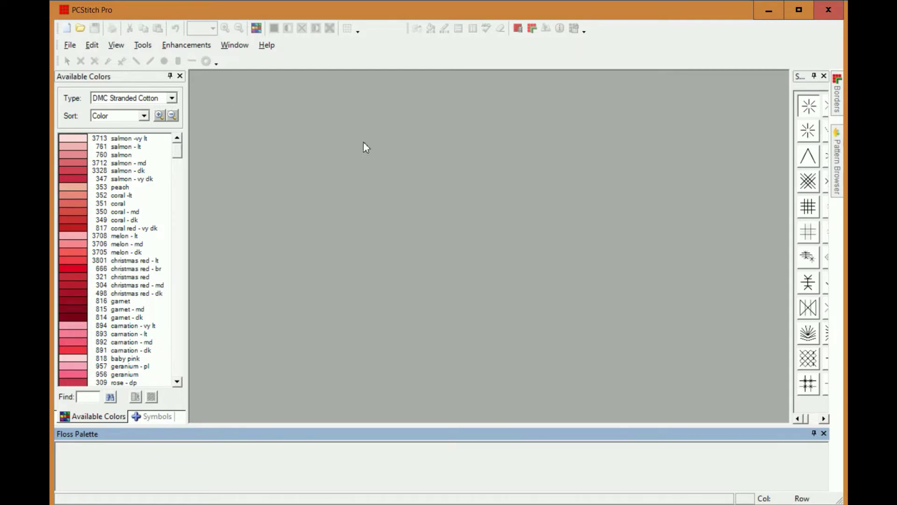
# - Load teddy-bear-clipart-free-1.jpg into the Import Wizard and move the wizard up and left
pyautogui.click(69, 46)
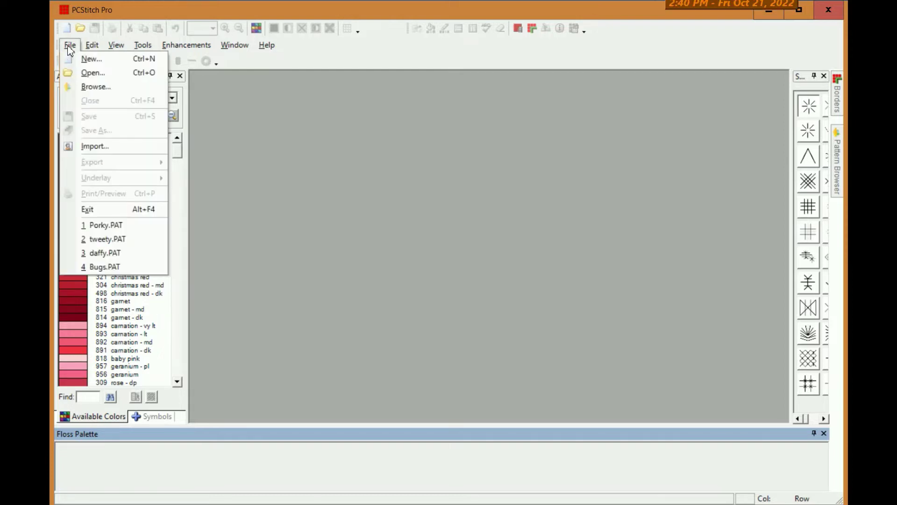
pyautogui.click(103, 147)
pyautogui.click(559, 214)
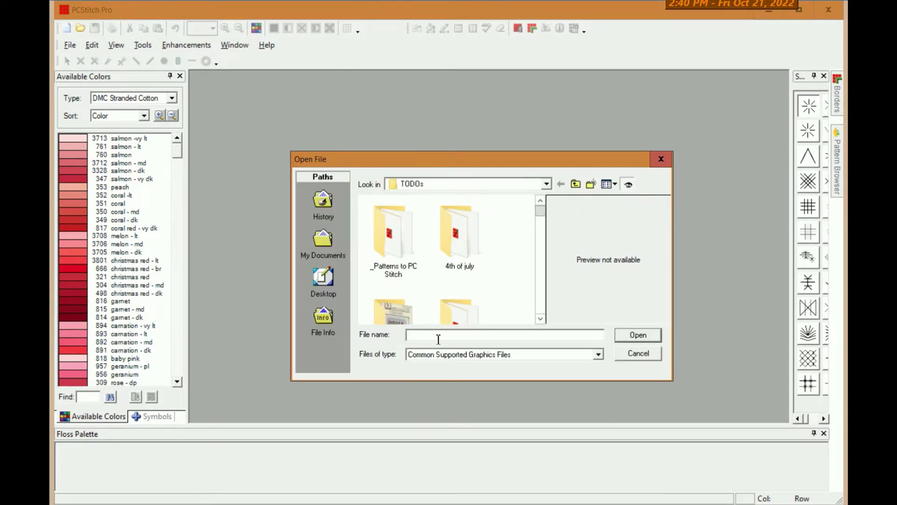
pyautogui.write('te')
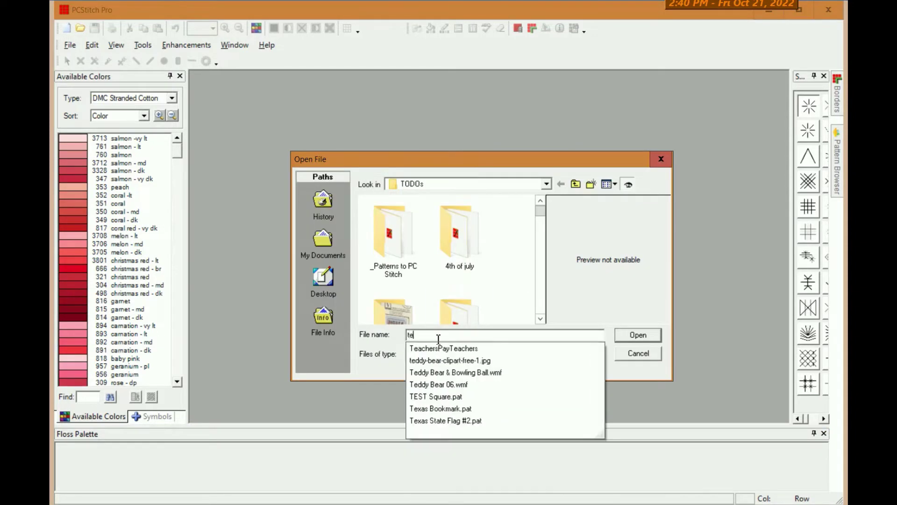
pyautogui.click(453, 360)
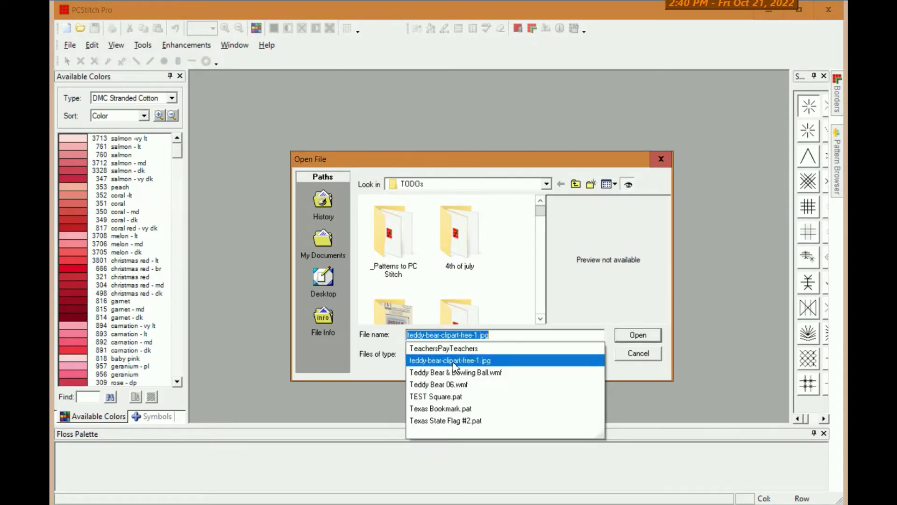
pyautogui.click(638, 335)
pyautogui.moveTo(460, 155); pyautogui.dragTo(354, 120)
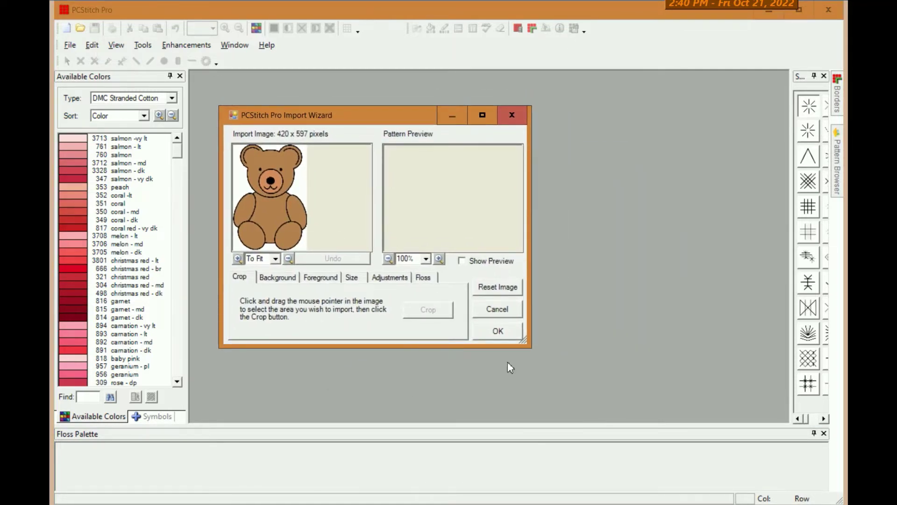
# - Enlarge the wizard, keep the width at 50 stitches, cap colours at 3, and create the pattern
pyautogui.moveTo(525, 344); pyautogui.dragTo(590, 388)
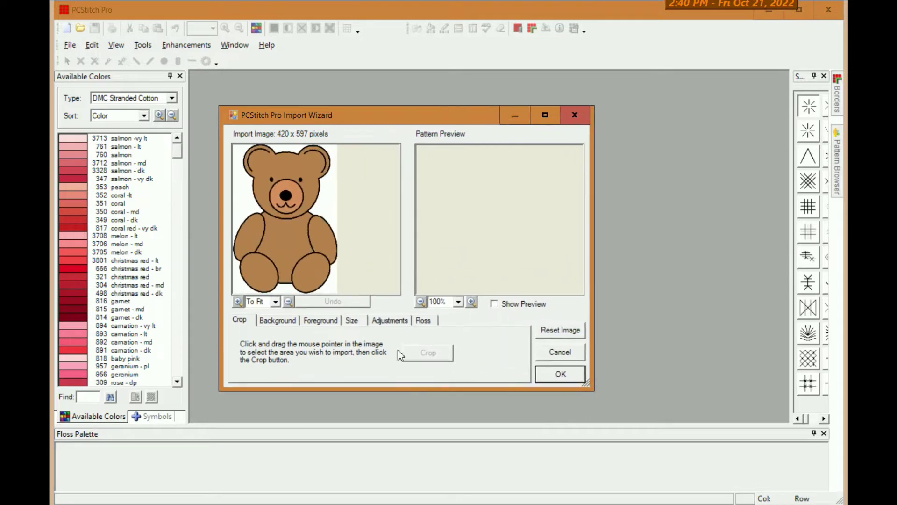
pyautogui.click(353, 320)
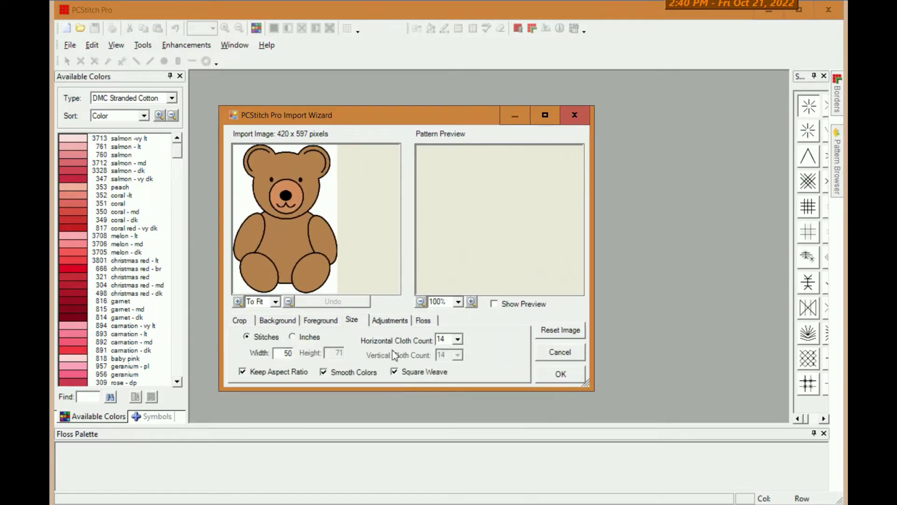
pyautogui.doubleClick(284, 353)
pyautogui.click(423, 322)
pyautogui.doubleClick(356, 372)
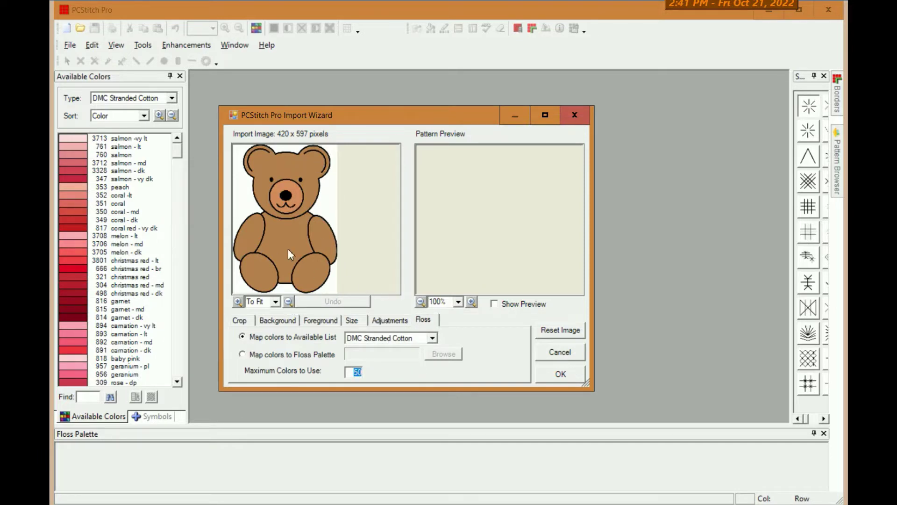
pyautogui.write('3')
pyautogui.click(561, 374)
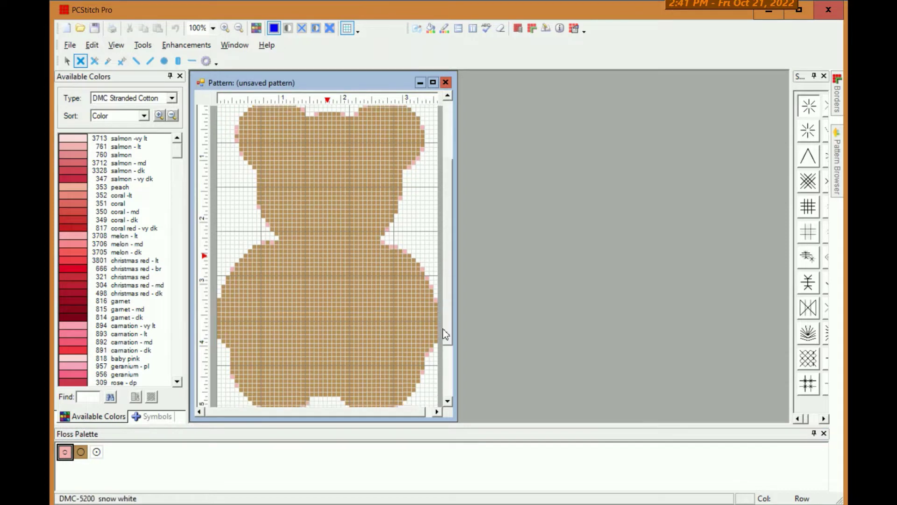
# - Select all the converted bear stitches and delete them
pyautogui.click(67, 61)
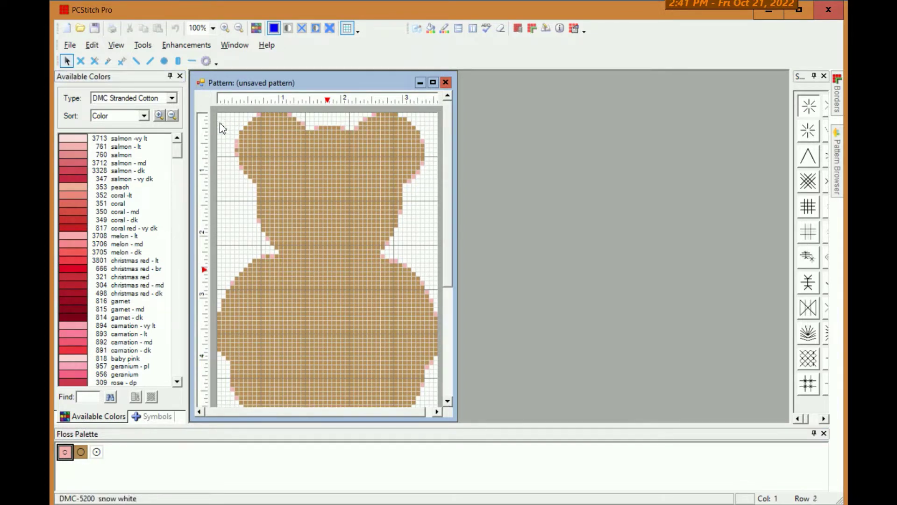
pyautogui.moveTo(220, 122); pyautogui.dragTo(441, 447)
pyautogui.press('Delete')
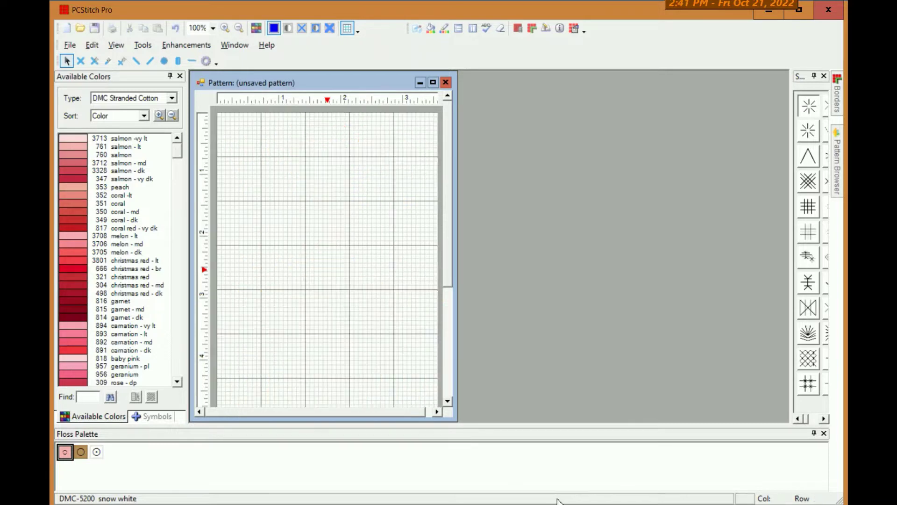
pyautogui.scroll(-3, 387, 327)
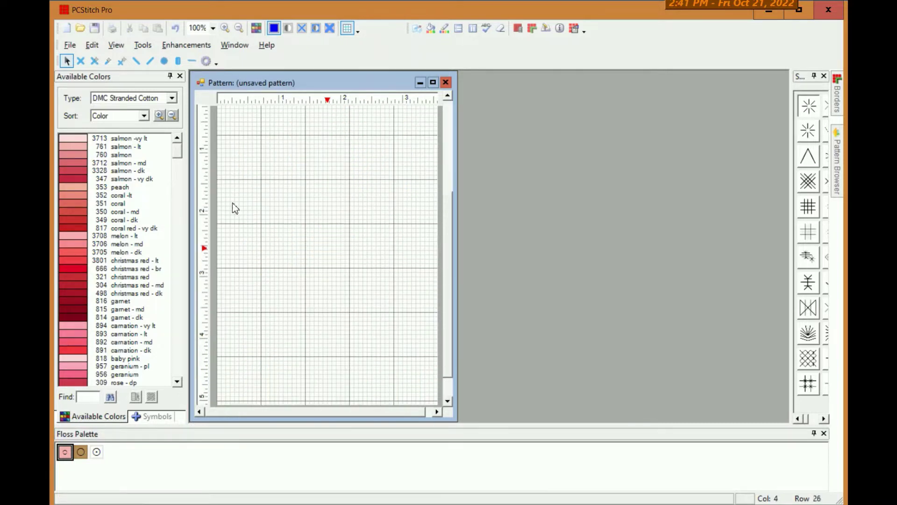
# - Underlay teddy-bear-clipart-free-1.jpg behind the grid, scaled to fit the pattern
pyautogui.click(71, 47)
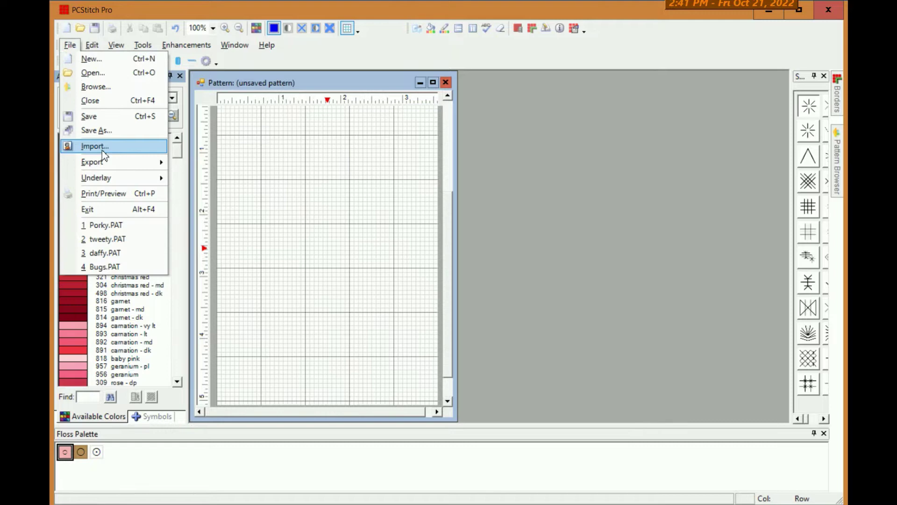
pyautogui.moveTo(96, 177)
pyautogui.click(227, 179)
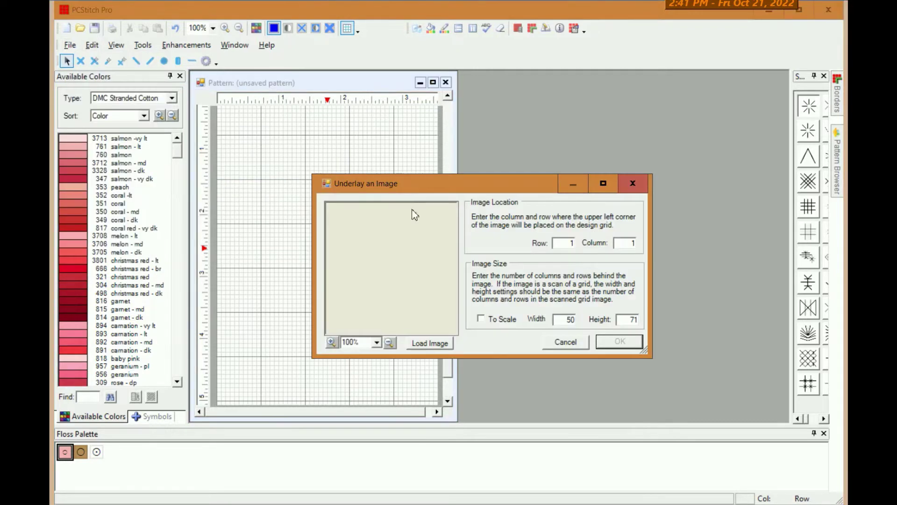
pyautogui.click(444, 347)
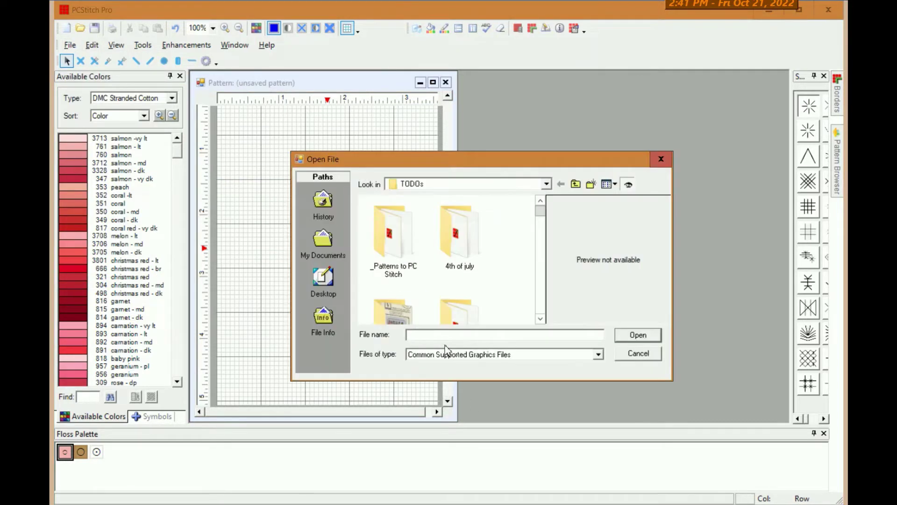
pyautogui.write('ye')
pyautogui.press('BackSpace')
pyautogui.press('BackSpace')
pyautogui.write('te')
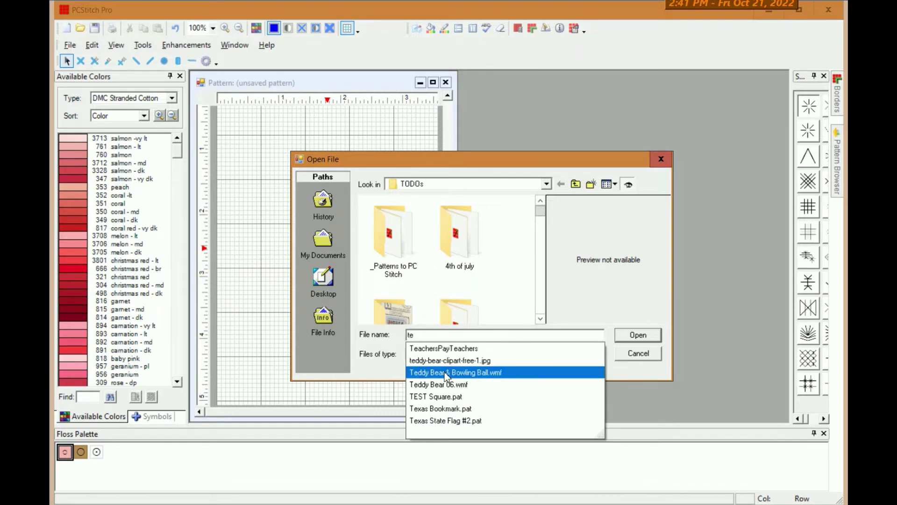
pyautogui.click(528, 360)
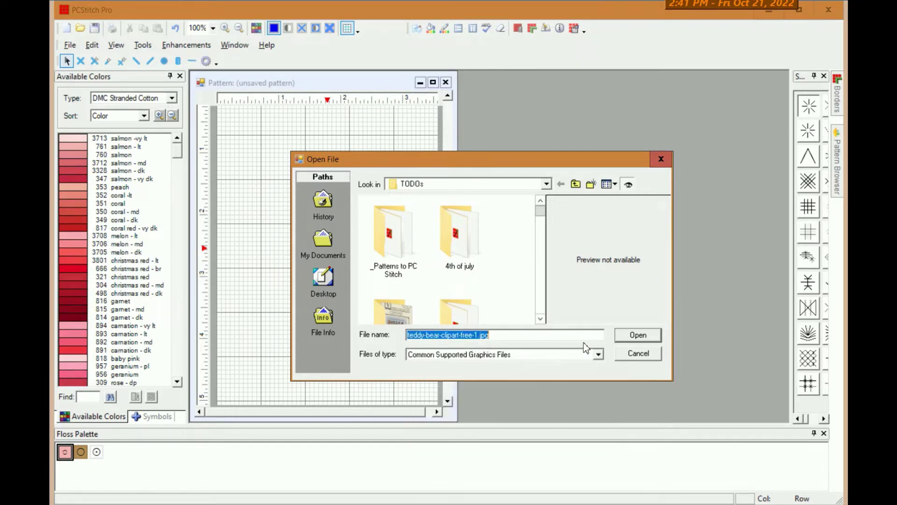
pyautogui.click(625, 341)
pyautogui.click(481, 320)
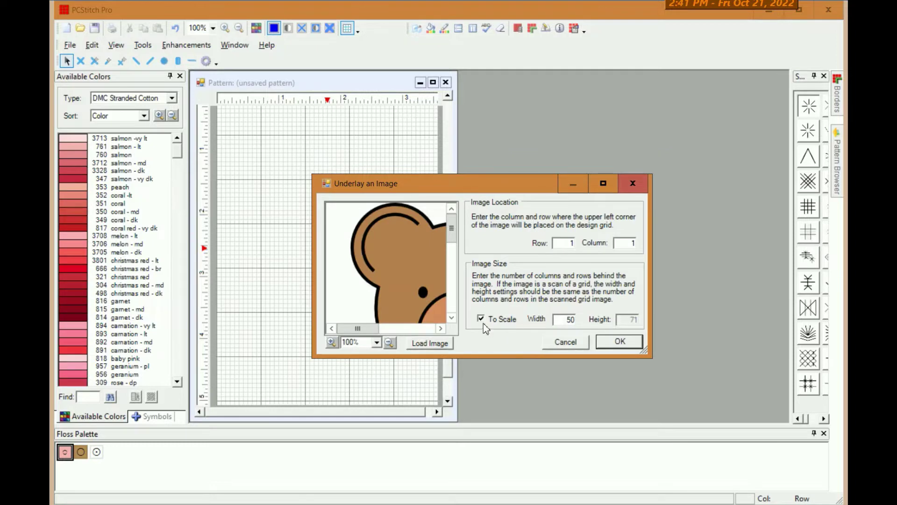
pyautogui.click(631, 350)
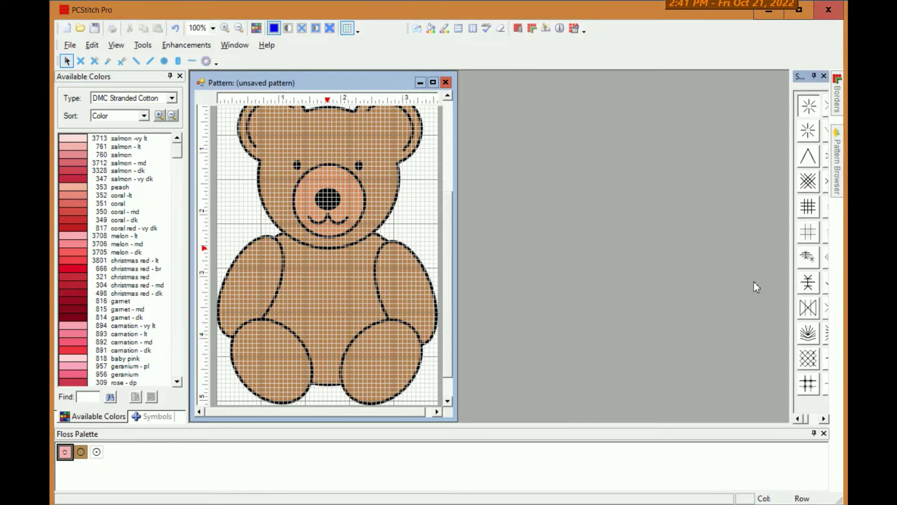
# - Maximize the pattern window and set the zoom to 200%
pyautogui.click(434, 83)
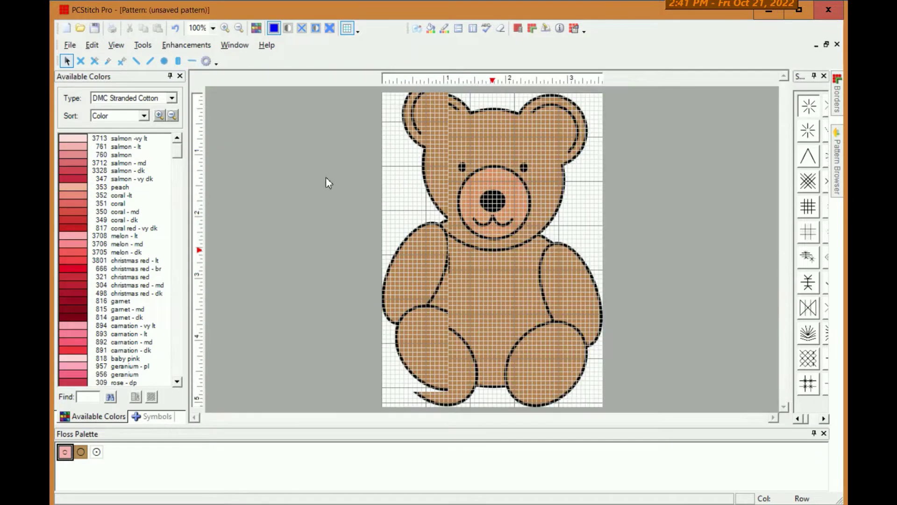
pyautogui.click(238, 29)
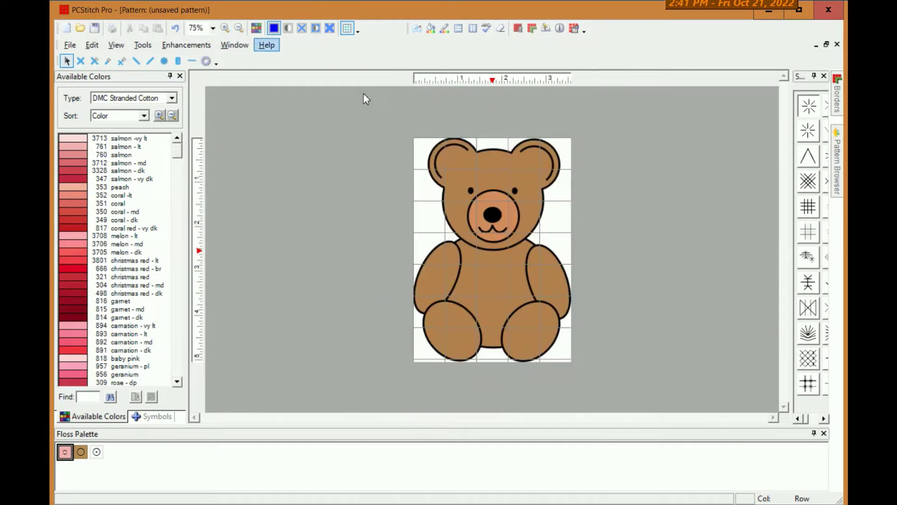
pyautogui.click(226, 28)
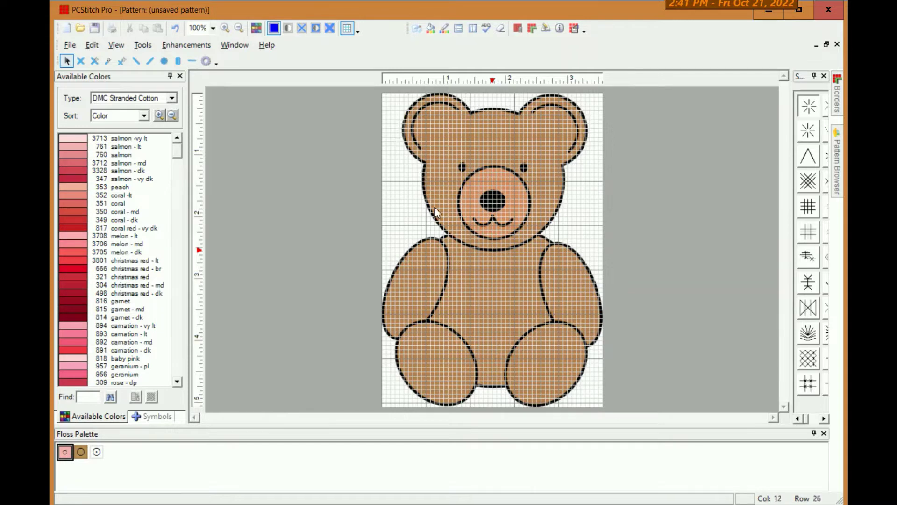
pyautogui.click(213, 29)
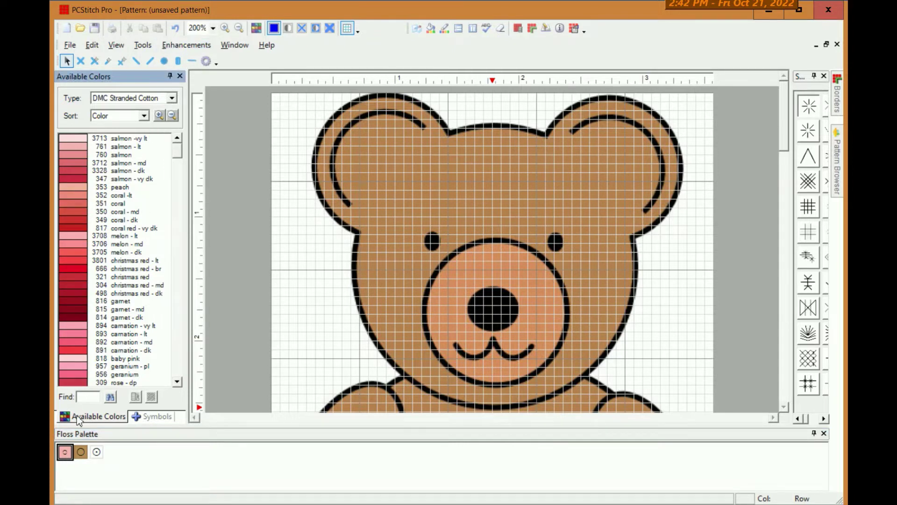
# - Backstitch around the bear's left ear in DMC 761 salmon lt
pyautogui.click(190, 62)
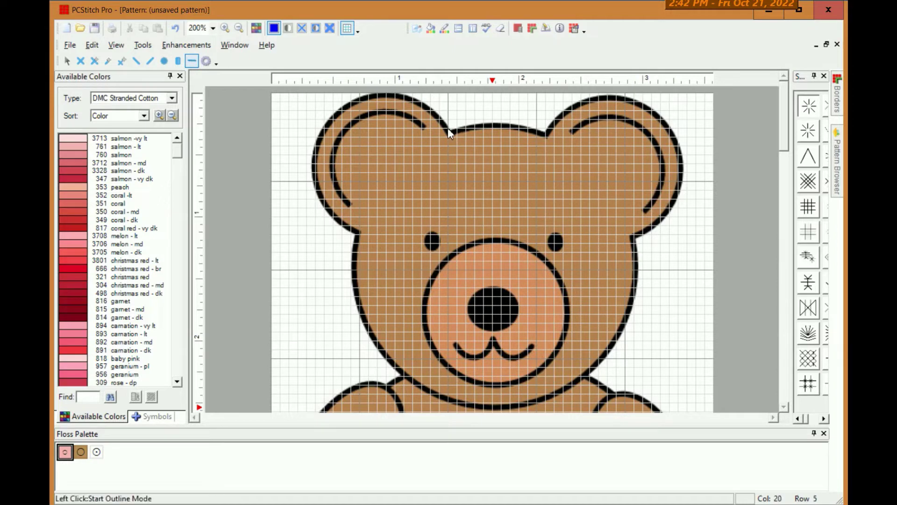
pyautogui.moveTo(440, 125); pyautogui.dragTo(419, 108)
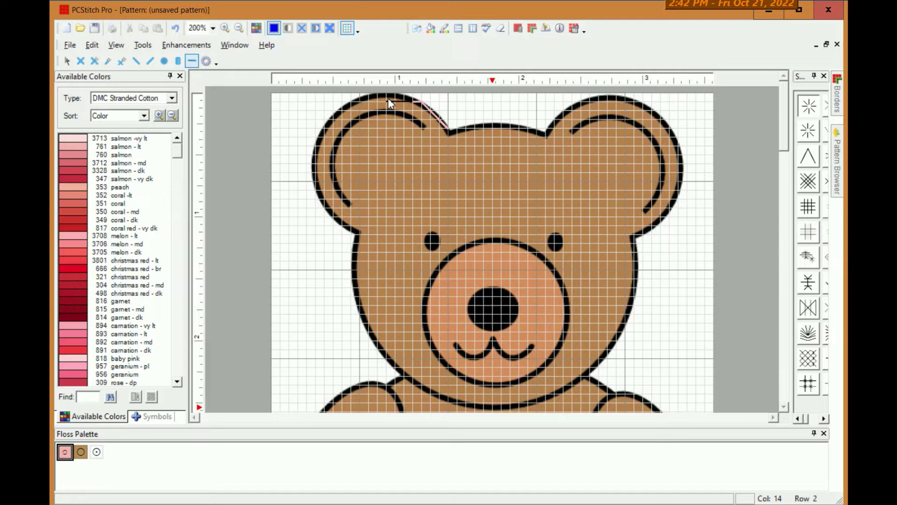
pyautogui.click(359, 104)
pyautogui.click(334, 118)
pyautogui.click(324, 130)
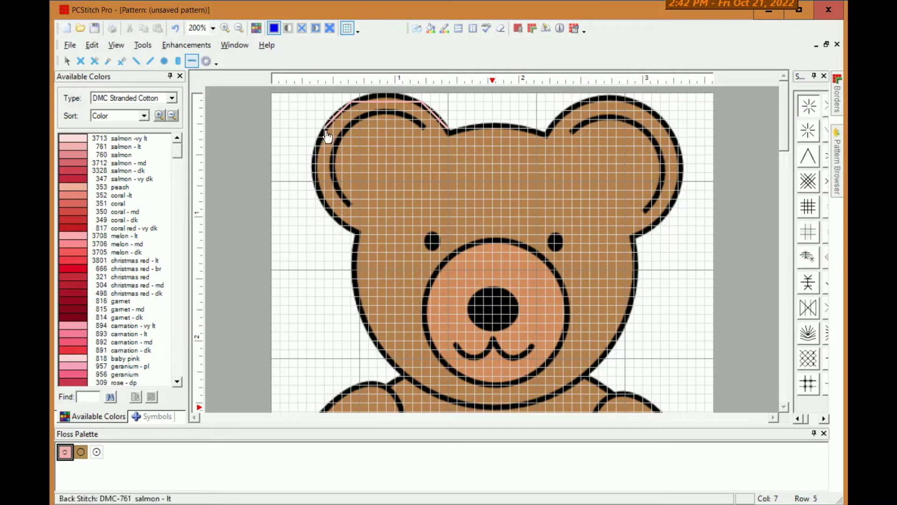
pyautogui.click(326, 146)
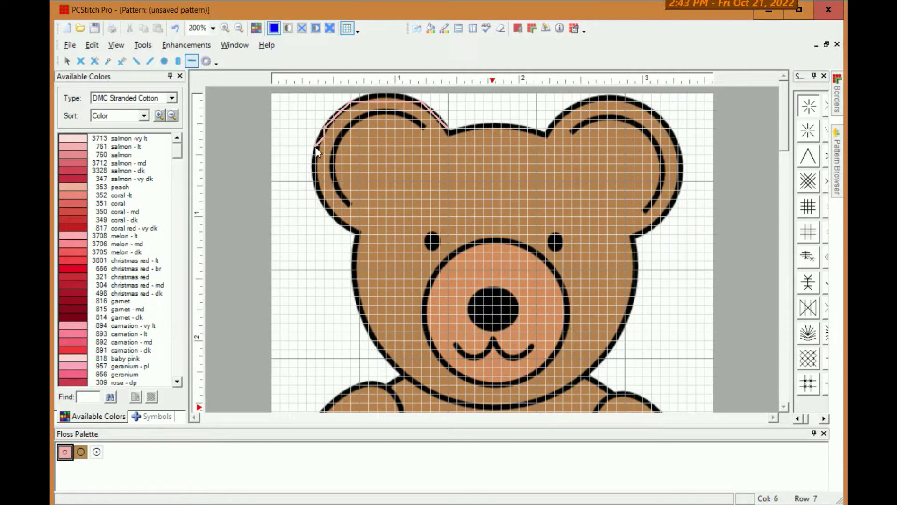
pyautogui.click(317, 191)
pyautogui.click(326, 206)
pyautogui.click(342, 225)
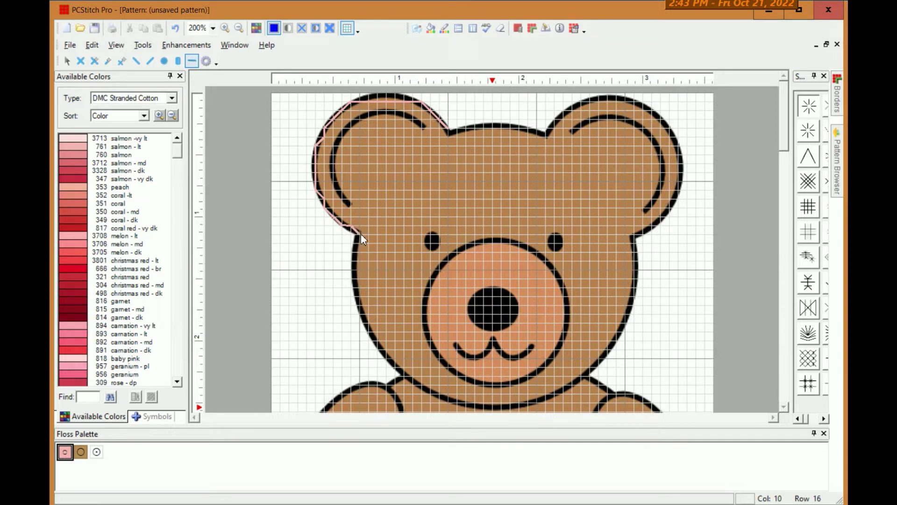
pyautogui.click(360, 233)
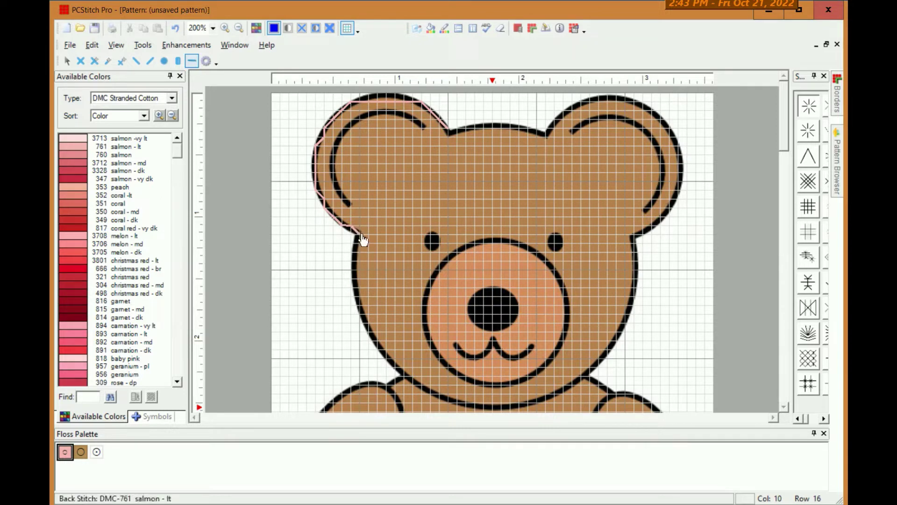
# - Continue the outline down the head's left side toward the chin, removing one misplaced stitch
pyautogui.click(361, 313)
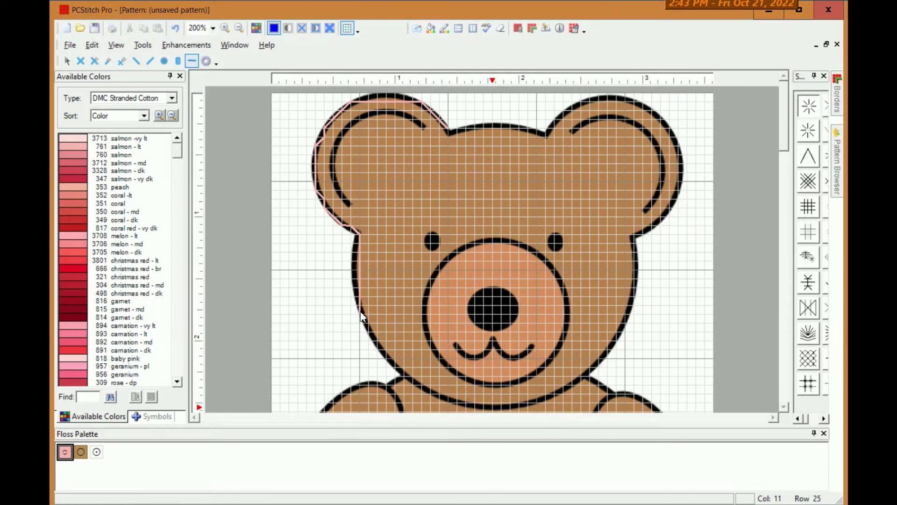
pyautogui.click(379, 342)
pyautogui.click(387, 347)
pyautogui.scroll(-1, 417, 330)
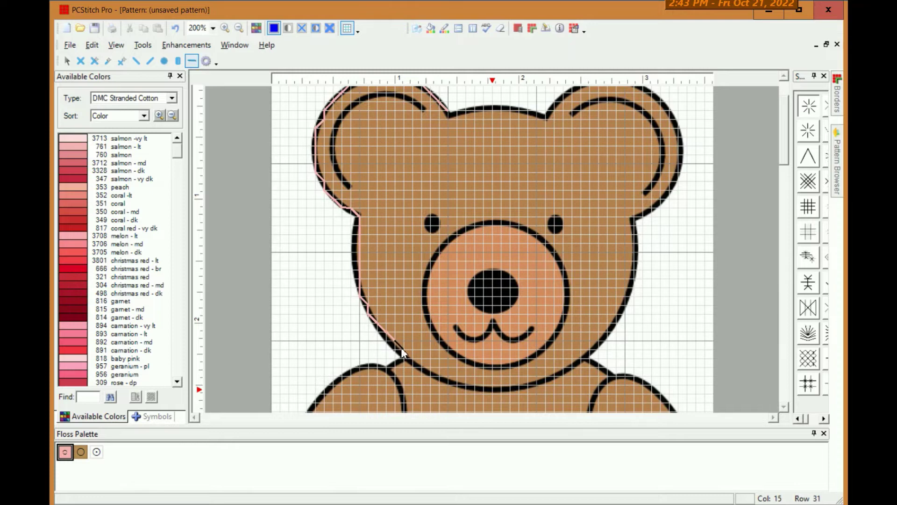
pyautogui.click(416, 370)
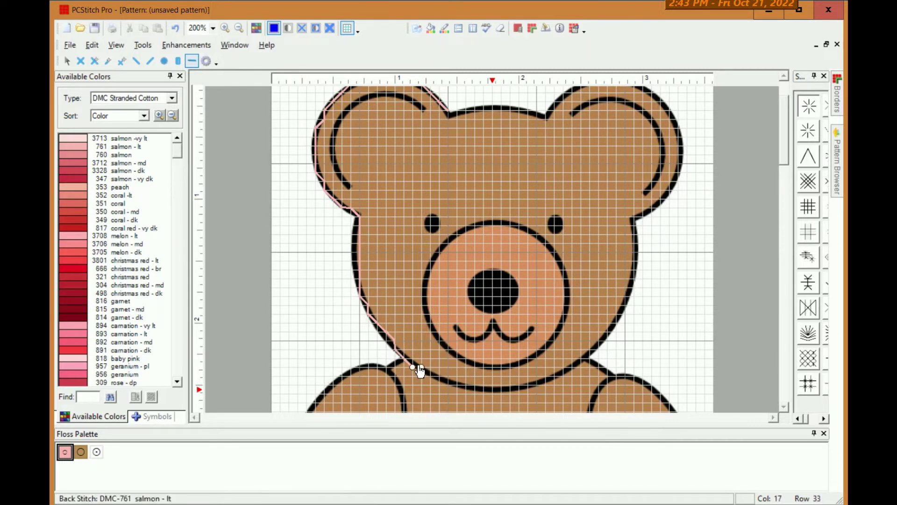
pyautogui.rightClick(405, 359)
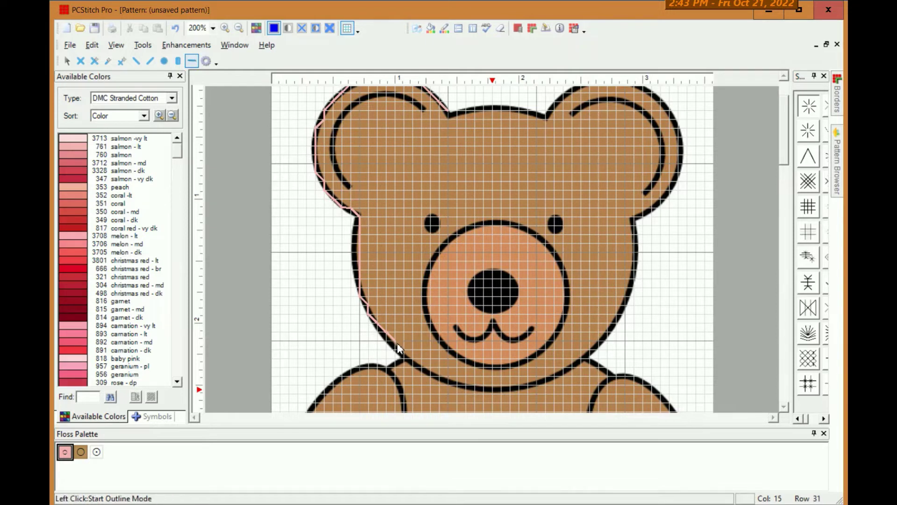
pyautogui.moveTo(404, 351); pyautogui.dragTo(435, 377)
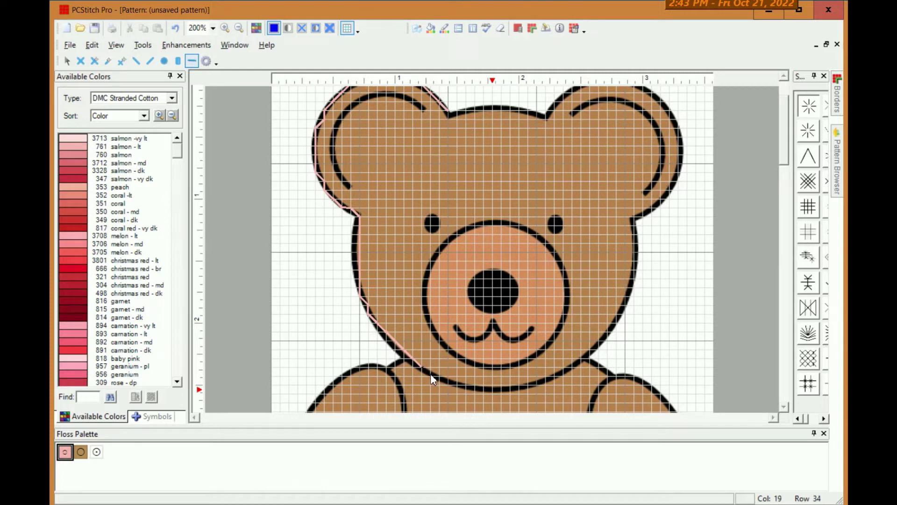
pyautogui.moveTo(430, 374); pyautogui.dragTo(461, 389)
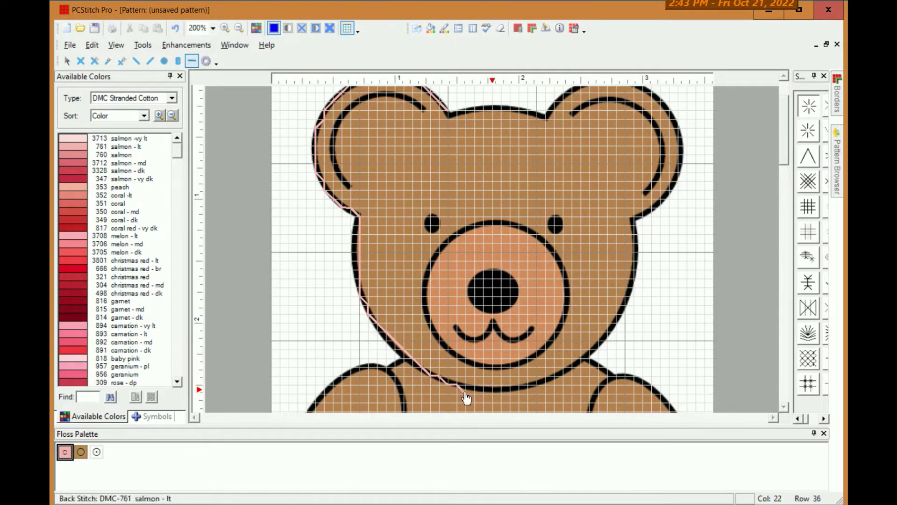
# - End the chin outline at the centre and run a centre line up to the head top
pyautogui.click(474, 394)
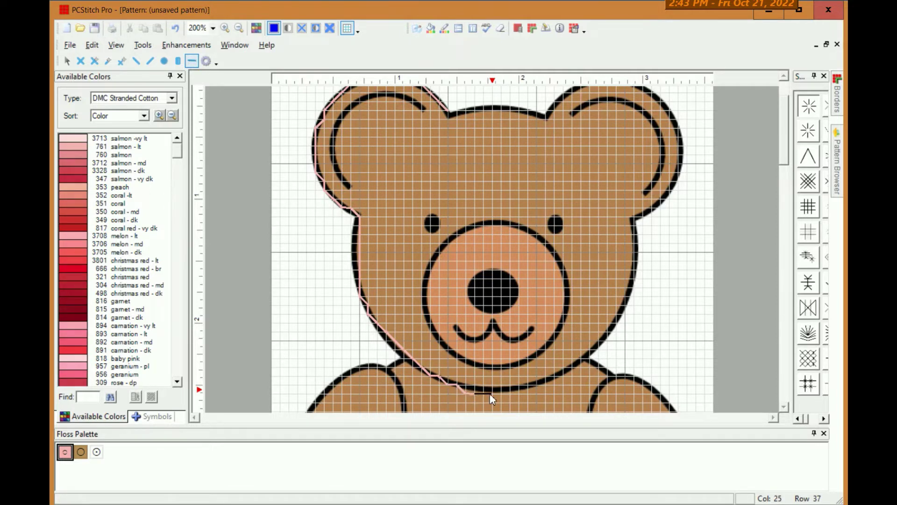
pyautogui.click(491, 395)
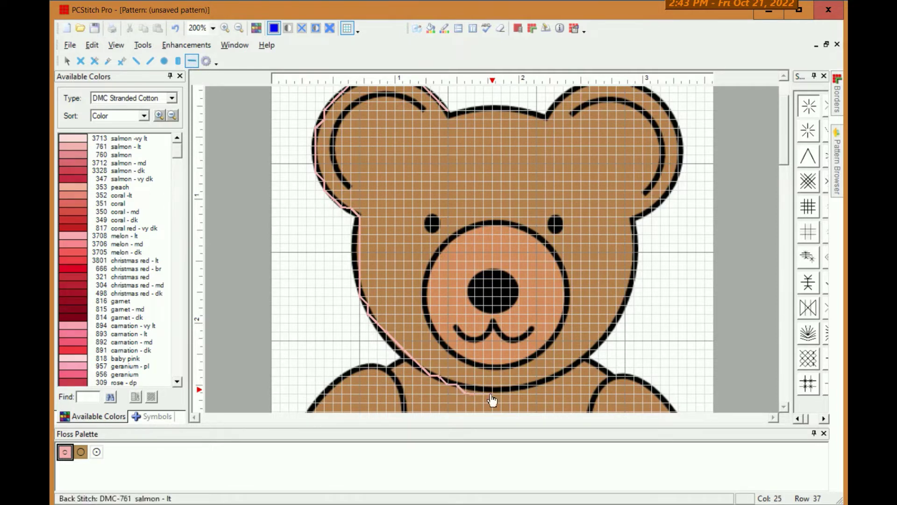
pyautogui.click(492, 109)
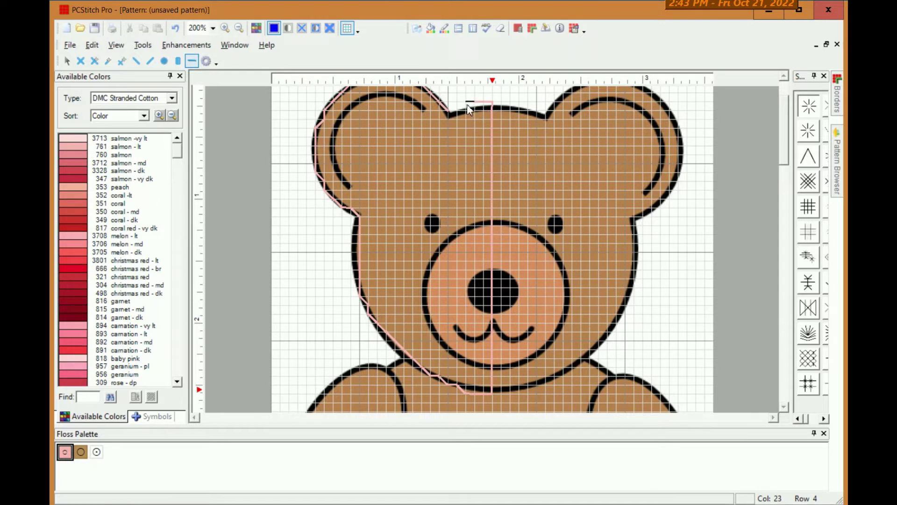
pyautogui.click(449, 112)
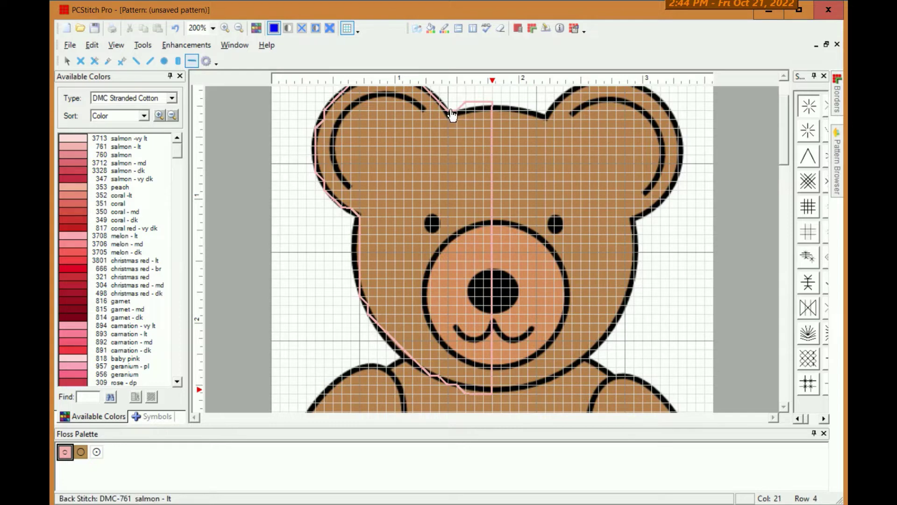
# - Extend the centre line down between the bear's legs
pyautogui.scroll(-1, 413, 214)
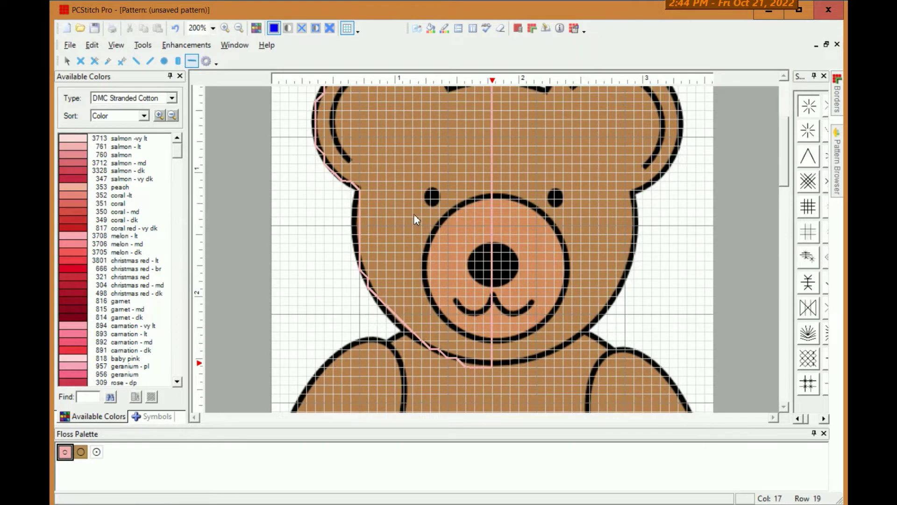
pyautogui.scroll(2, 456, 173)
pyautogui.scroll(-5, 486, 234)
pyautogui.scroll(-4, 494, 247)
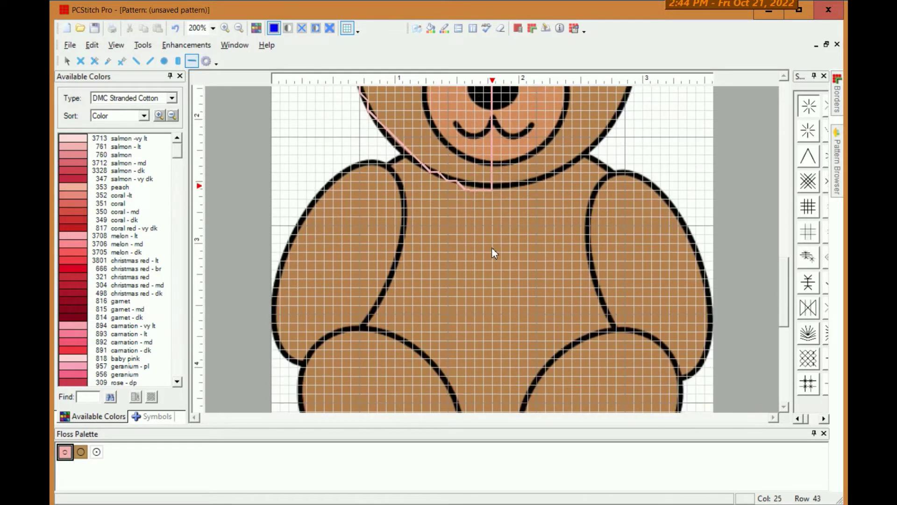
pyautogui.scroll(-3, 491, 243)
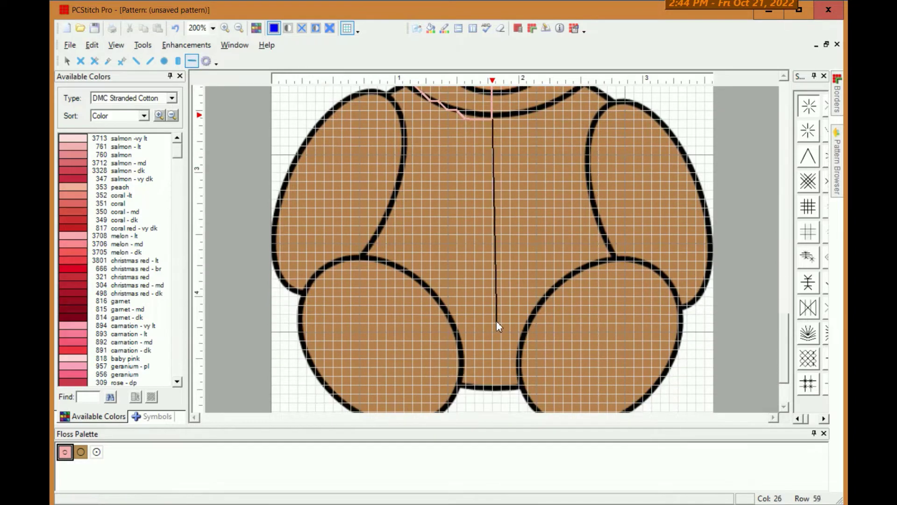
pyautogui.click(493, 368)
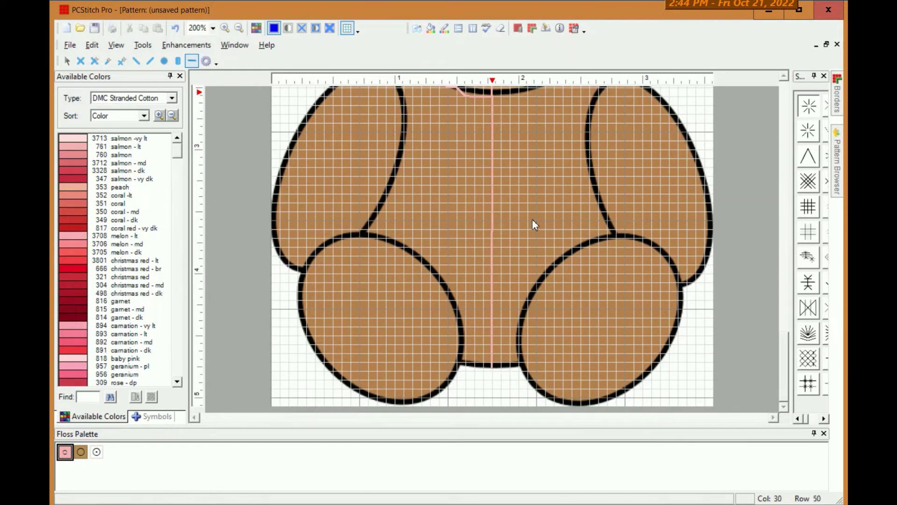
pyautogui.scroll(8, 532, 220)
pyautogui.scroll(3, 534, 224)
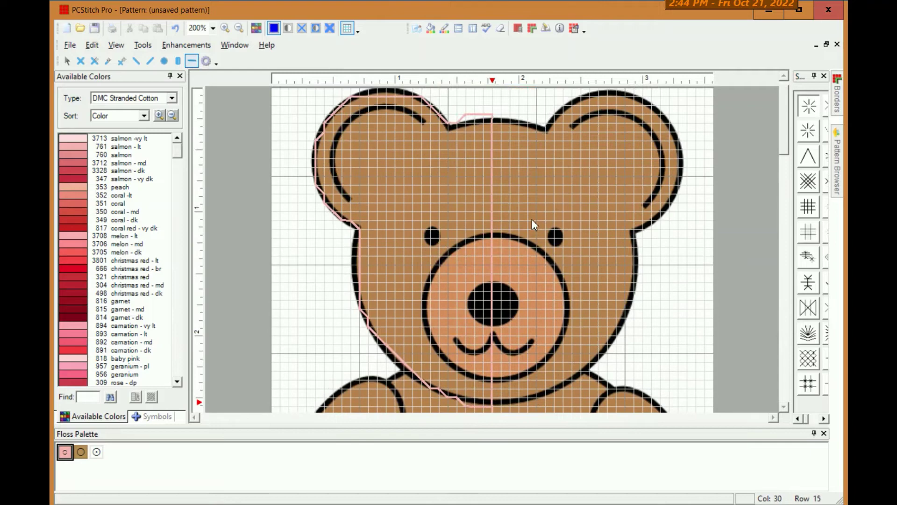
pyautogui.scroll(-6, 424, 303)
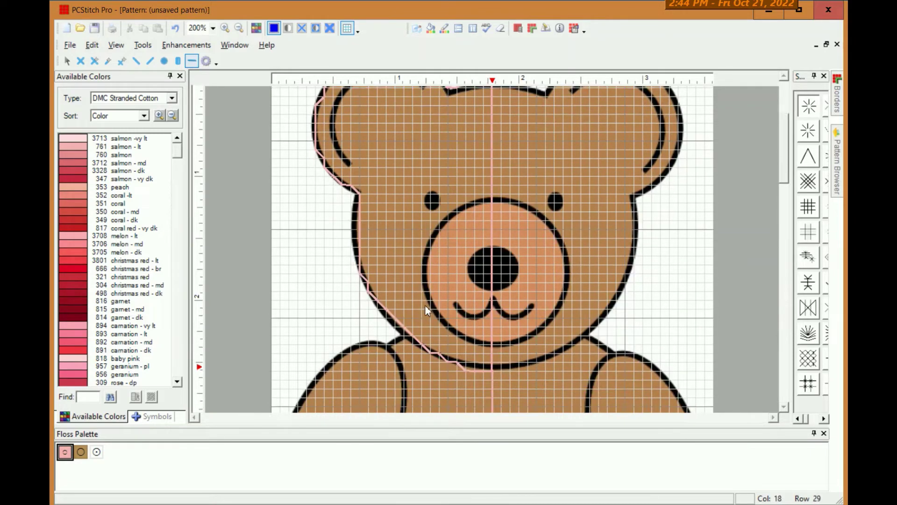
pyautogui.scroll(-3, 430, 279)
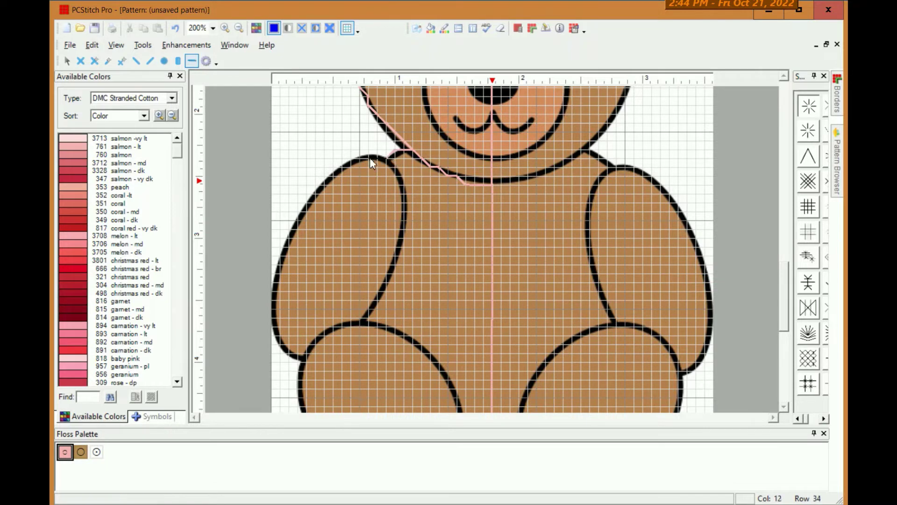
# - Backstitch the left arm's outer edge, the paw bottom, and the inner edge up to the shoulder
pyautogui.click(355, 158)
pyautogui.click(343, 166)
pyautogui.click(325, 185)
pyautogui.click(308, 201)
pyautogui.click(300, 221)
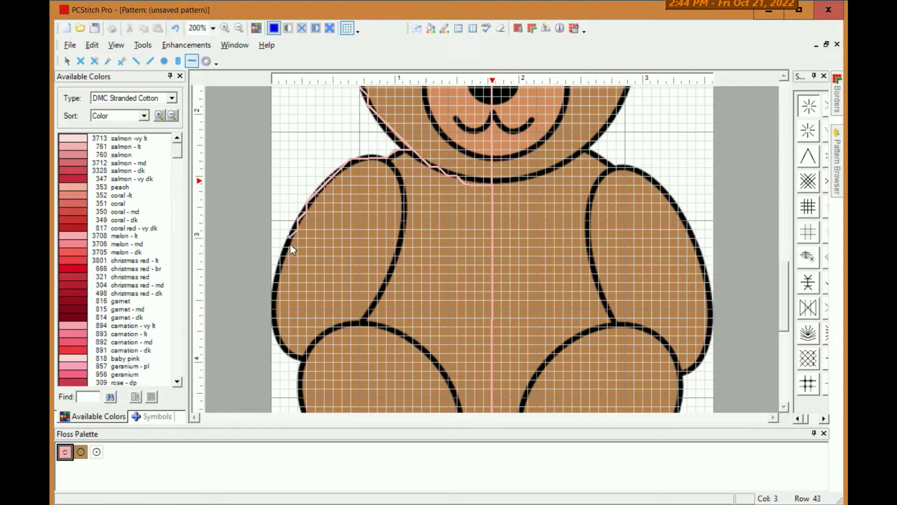
pyautogui.click(284, 254)
pyautogui.click(279, 344)
pyautogui.click(305, 354)
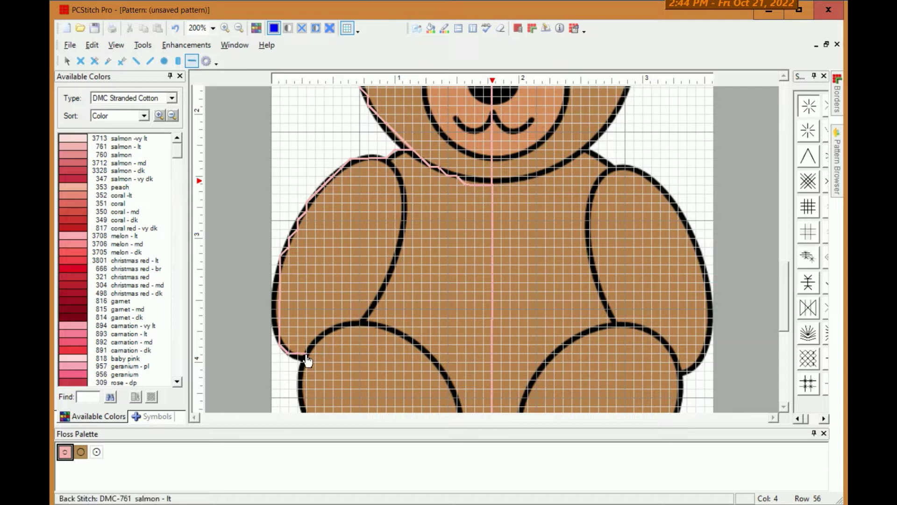
pyautogui.click(325, 334)
pyautogui.moveTo(387, 282); pyautogui.dragTo(395, 262)
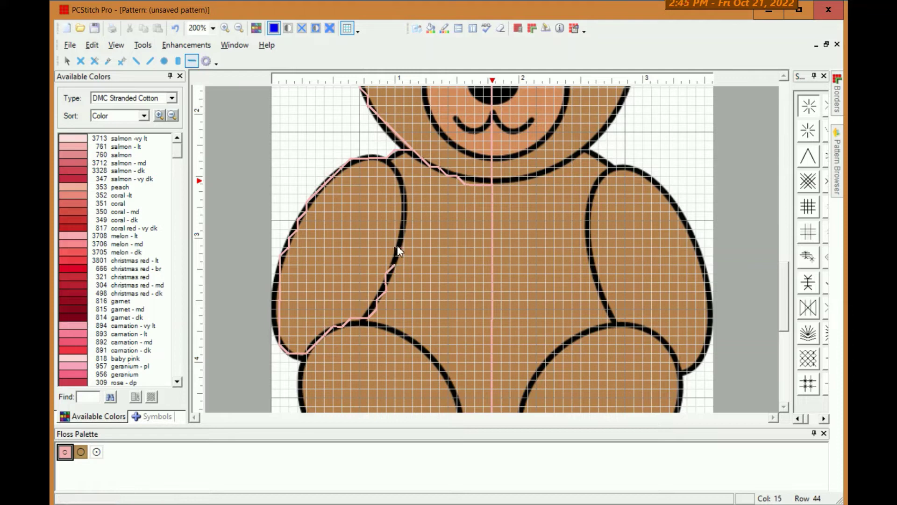
pyautogui.moveTo(400, 237); pyautogui.dragTo(403, 185)
# - Trace the left leg's outer edge and the foot's bottom, removing a misplaced stitch
pyautogui.scroll(-3, 359, 225)
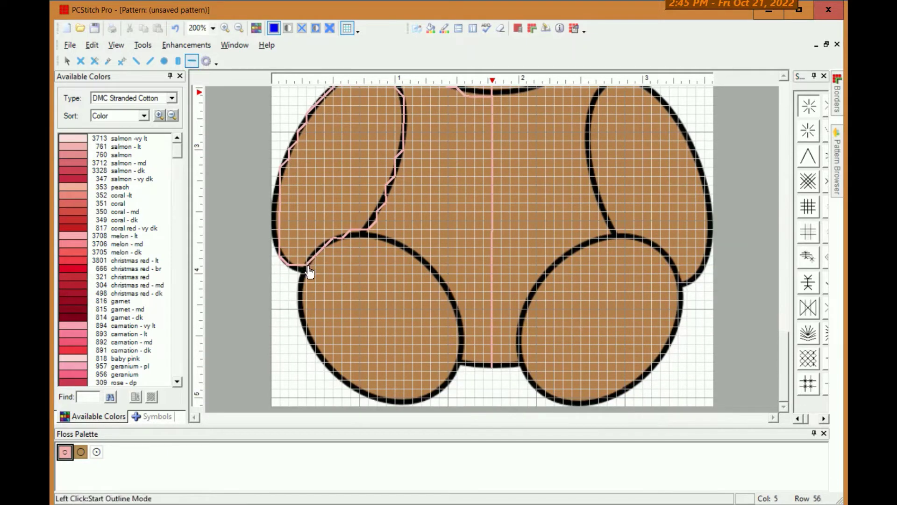
pyautogui.moveTo(302, 269)
pyautogui.mouseDown()
pyautogui.moveTo(300, 320)
pyautogui.moveTo(325, 353)
pyautogui.mouseUp()
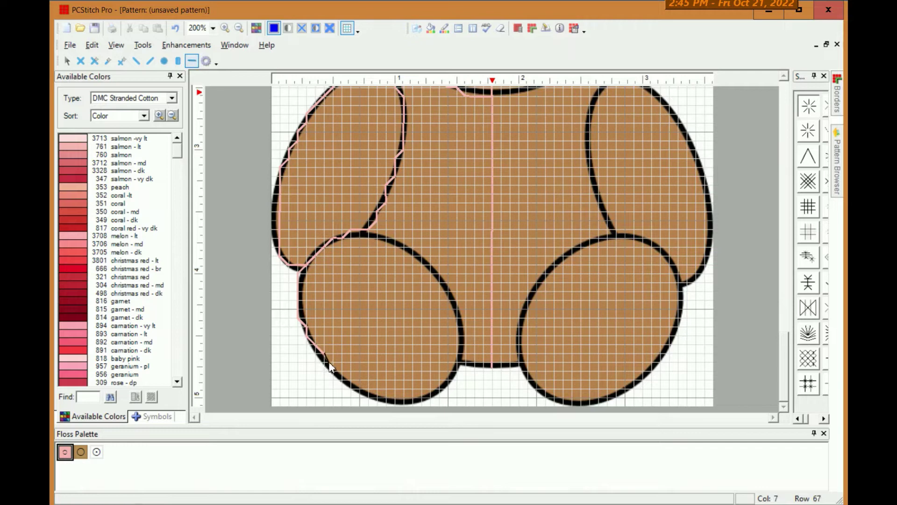
pyautogui.moveTo(325, 362); pyautogui.dragTo(356, 391)
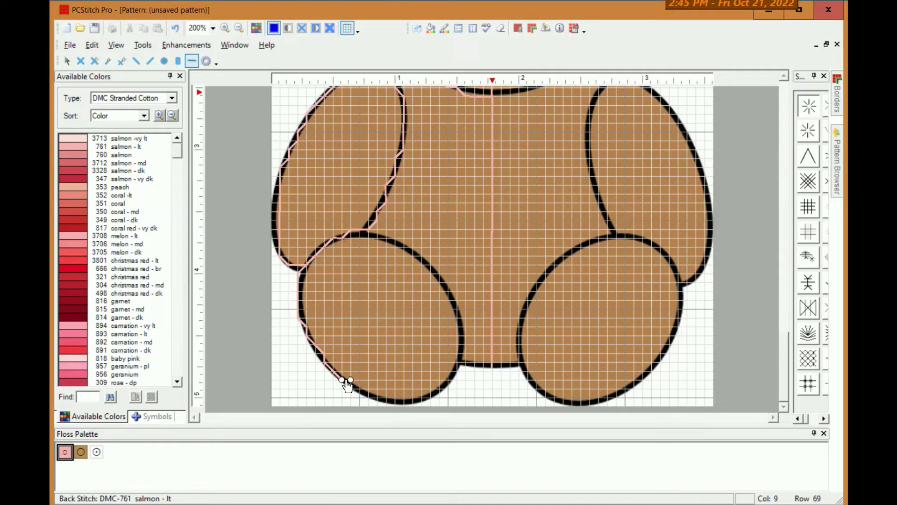
pyautogui.moveTo(348, 386)
pyautogui.mouseDown()
pyautogui.moveTo(313, 345)
pyautogui.moveTo(351, 384)
pyautogui.moveTo(341, 382)
pyautogui.moveTo(359, 386)
pyautogui.moveTo(360, 408)
pyautogui.moveTo(411, 390)
pyautogui.moveTo(424, 402)
pyautogui.mouseUp()
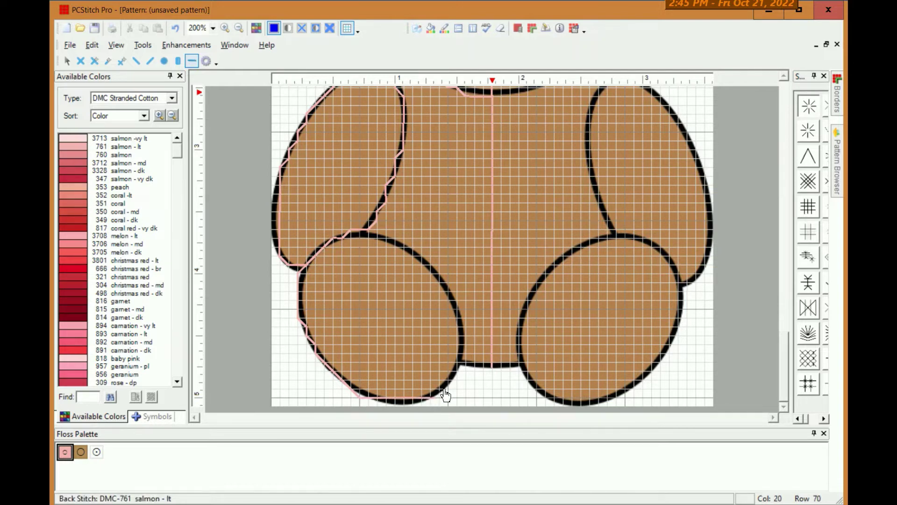
pyautogui.moveTo(435, 388); pyautogui.dragTo(450, 380)
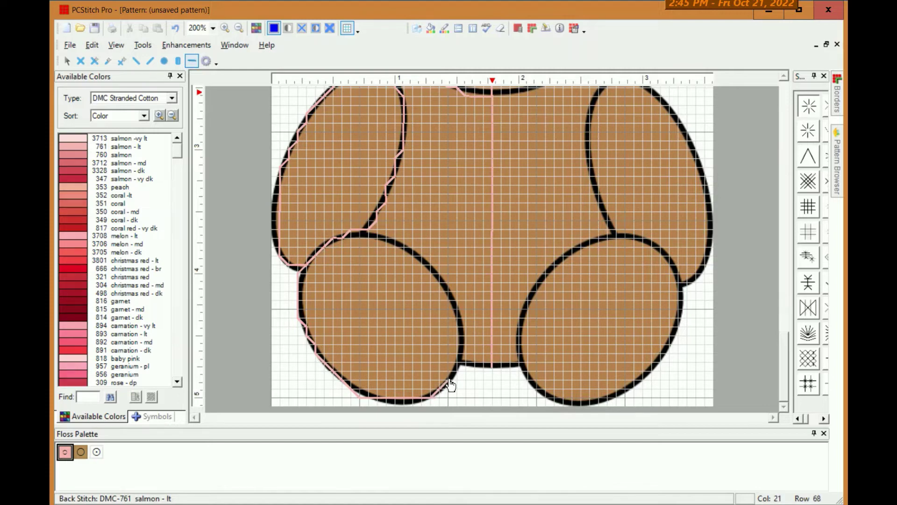
# - Zoom to 300% and draw the left leg's inner edge, deleting two stray stitches
pyautogui.click(225, 28)
pyautogui.scroll(-10, 394, 237)
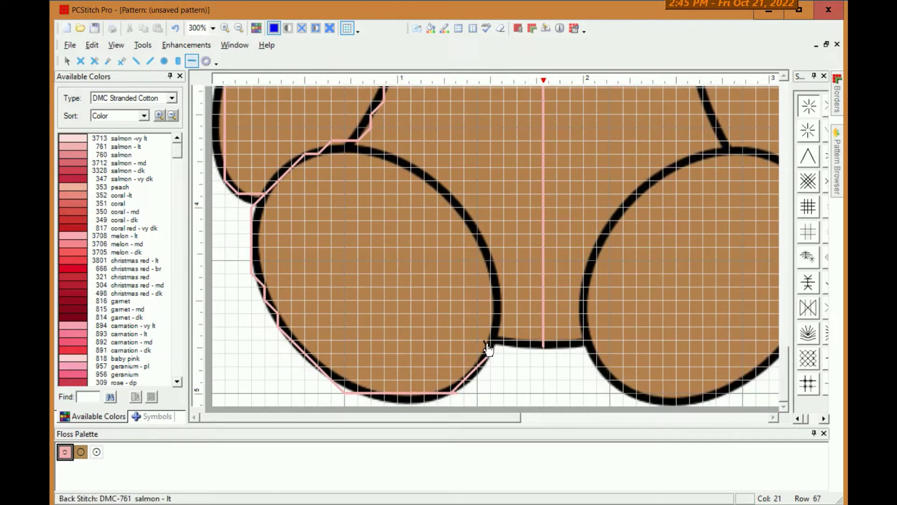
pyautogui.moveTo(491, 356)
pyautogui.mouseDown()
pyautogui.moveTo(502, 329)
pyautogui.moveTo(505, 272)
pyautogui.moveTo(490, 340)
pyautogui.mouseUp()
pyautogui.click(504, 321)
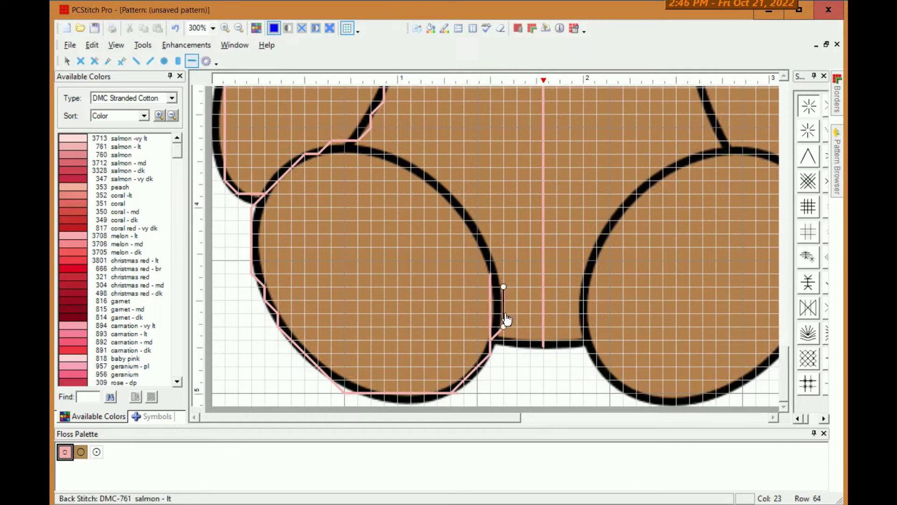
pyautogui.press('Delete')
pyautogui.click(496, 334)
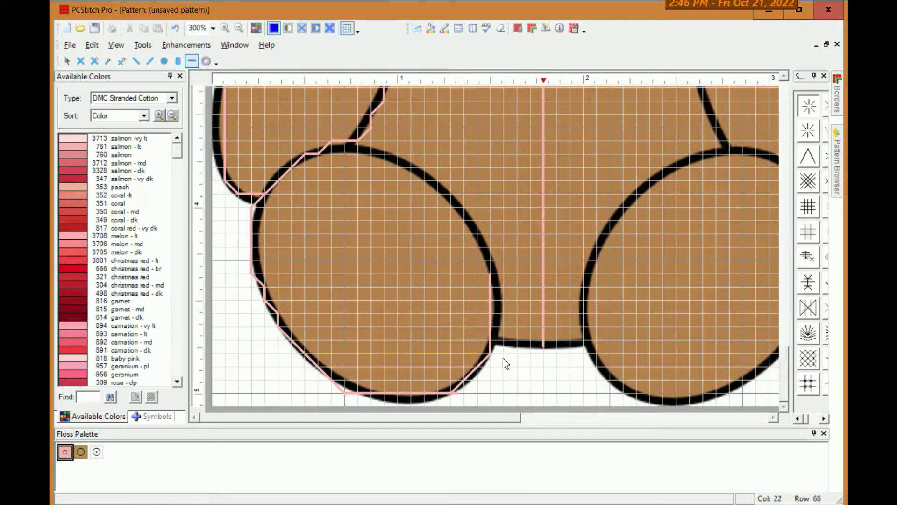
pyautogui.press('Delete')
pyautogui.moveTo(492, 276)
pyautogui.mouseDown()
pyautogui.moveTo(493, 252)
pyautogui.moveTo(397, 159)
pyautogui.moveTo(326, 161)
pyautogui.moveTo(333, 146)
pyautogui.moveTo(361, 144)
pyautogui.moveTo(347, 153)
pyautogui.mouseUp()
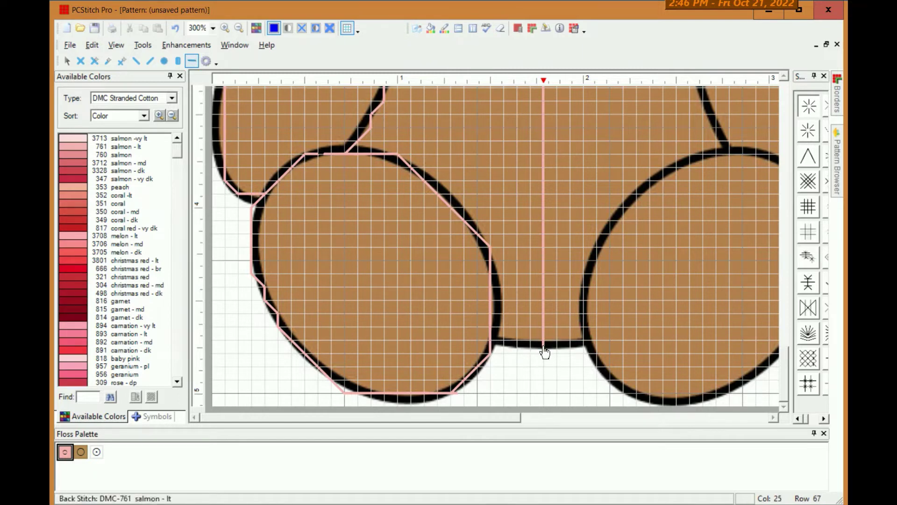
# - Backstitch from the leg outline's end across the crotch to the centre line
pyautogui.click(492, 344)
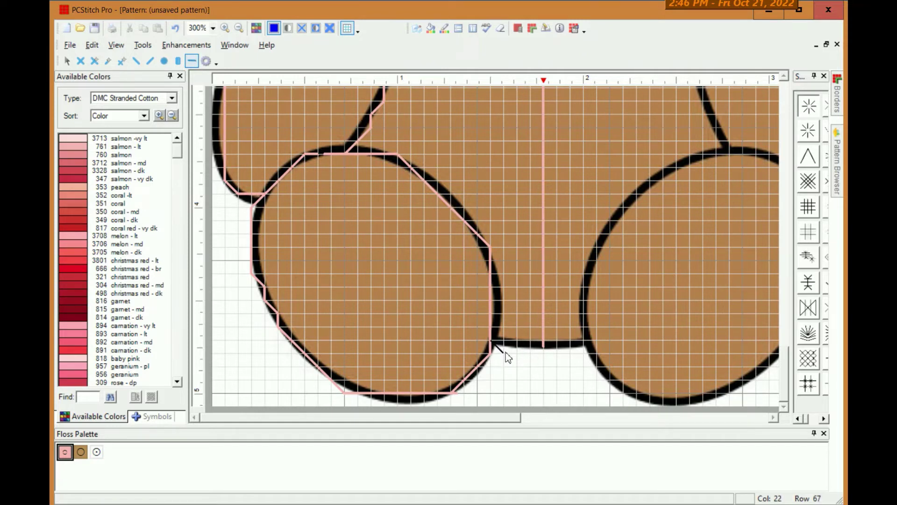
pyautogui.click(504, 353)
pyautogui.click(543, 352)
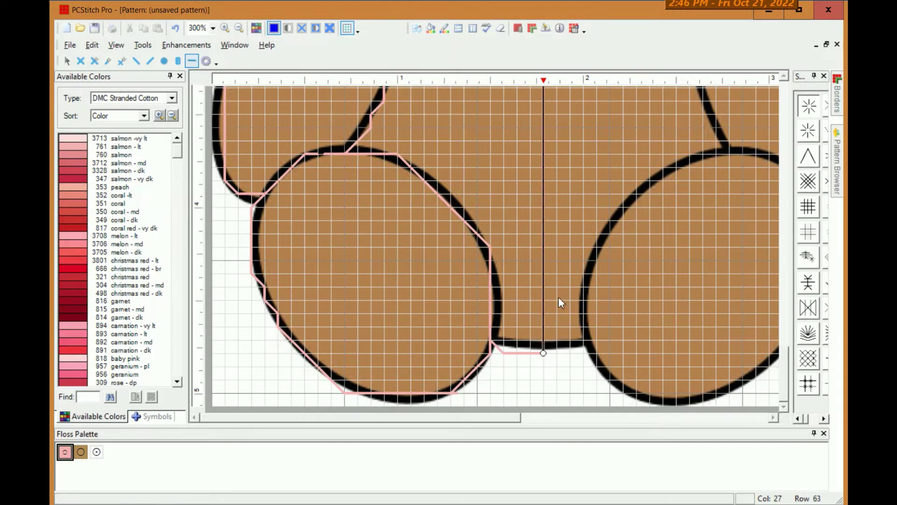
# - Remove an accidental tan backstitch line drawn across the muzzle
pyautogui.scroll(6, 553, 291)
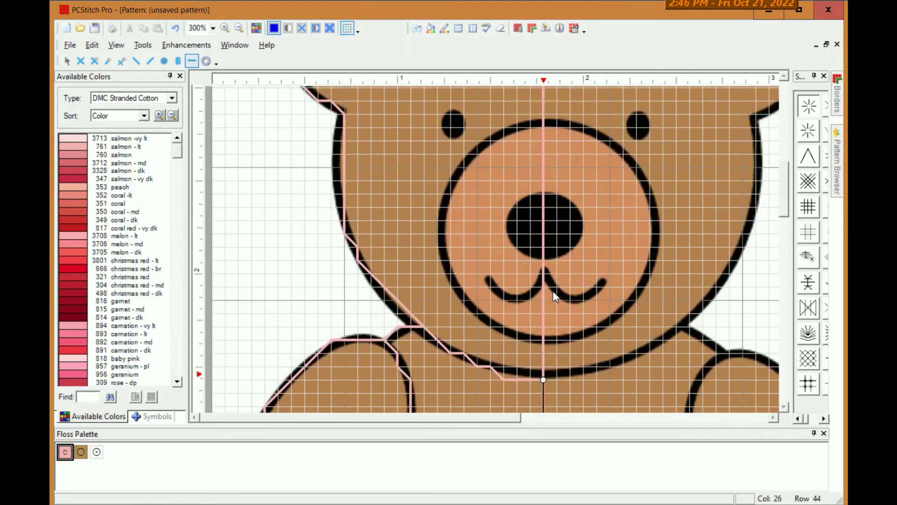
pyautogui.scroll(5, 553, 291)
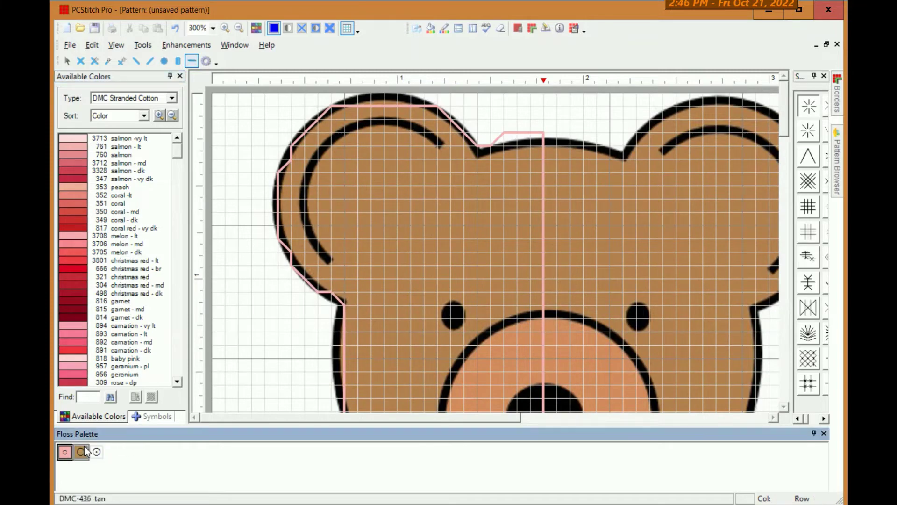
pyautogui.click(81, 451)
pyautogui.scroll(-3, 518, 281)
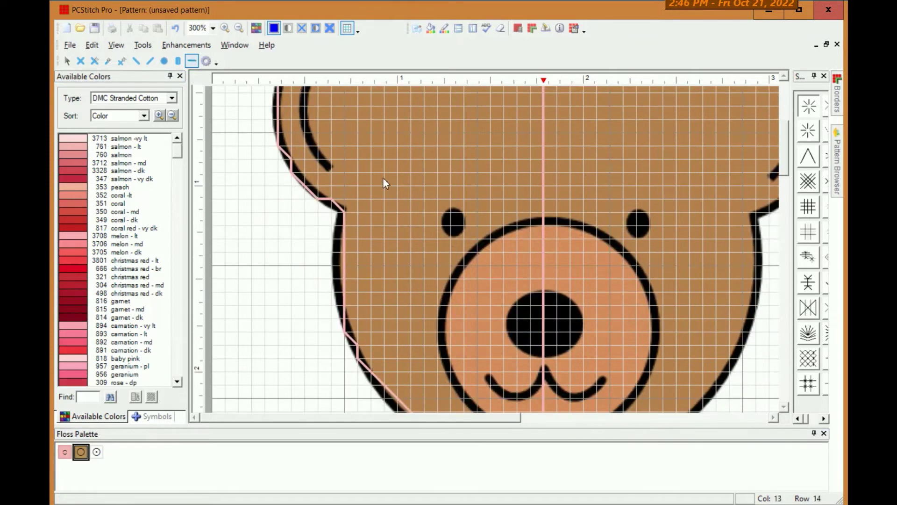
pyautogui.scroll(-1, 383, 182)
pyautogui.click(192, 63)
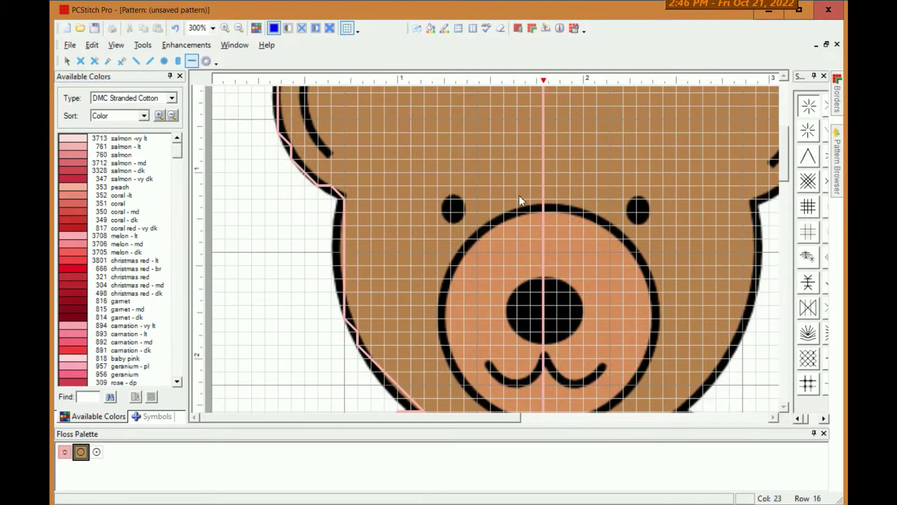
pyautogui.scroll(-3, 544, 215)
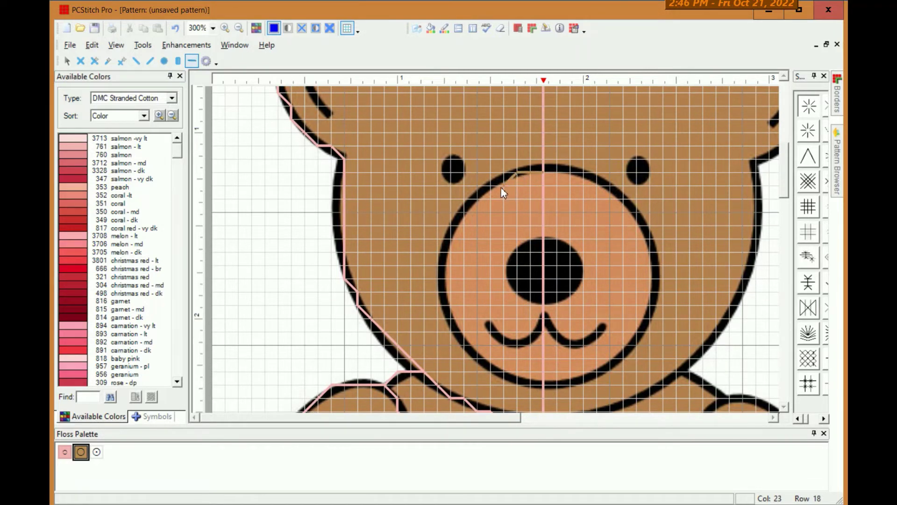
pyautogui.moveTo(489, 191); pyautogui.dragTo(486, 196)
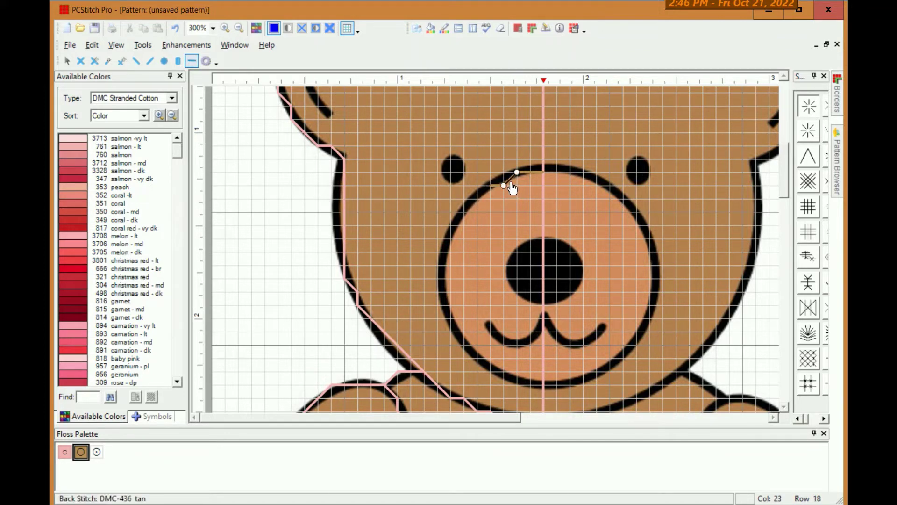
pyautogui.hotkey('ctrl', 'z')
pyautogui.rightClick(530, 173)
# - Switch to the pink floss and outline the muzzle's upper-left curve
pyautogui.click(64, 452)
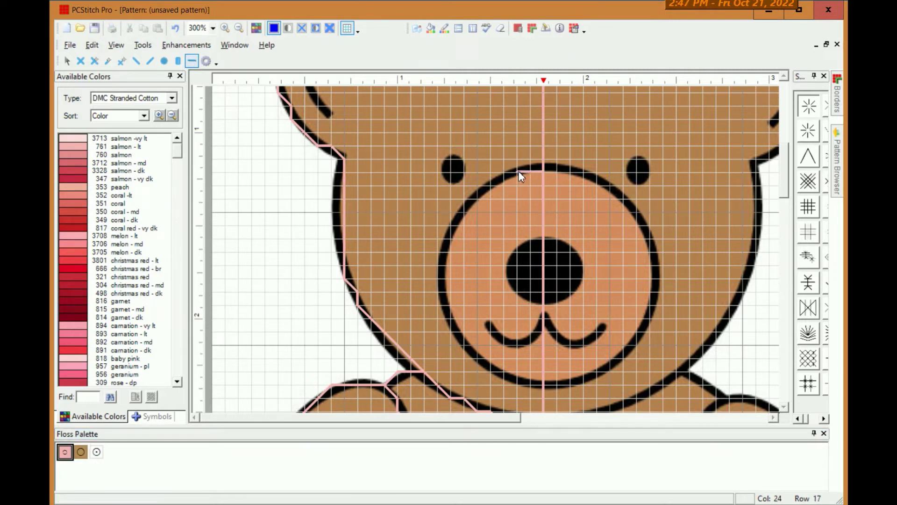
pyautogui.click(492, 185)
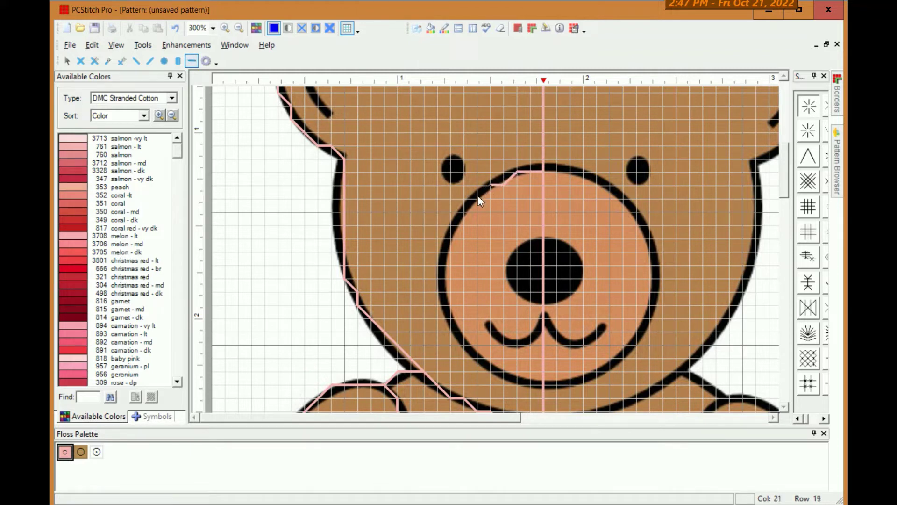
pyautogui.click(451, 238)
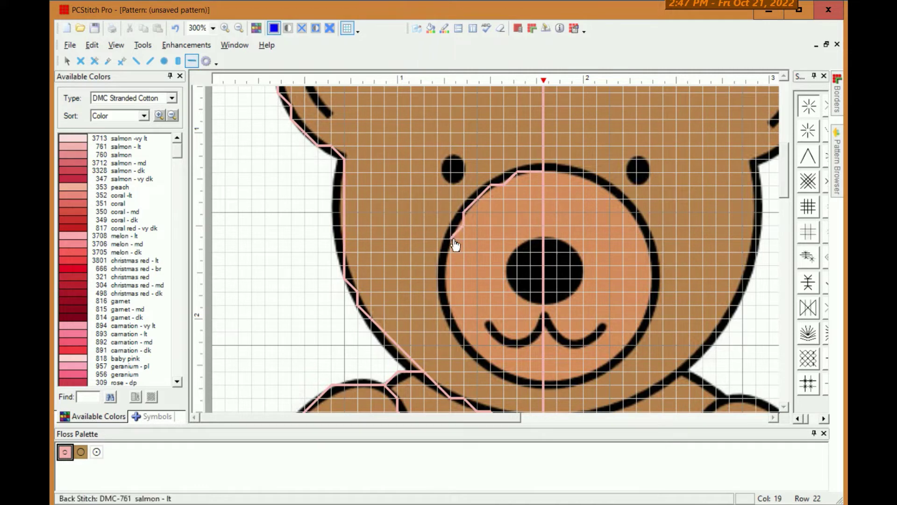
pyautogui.click(449, 276)
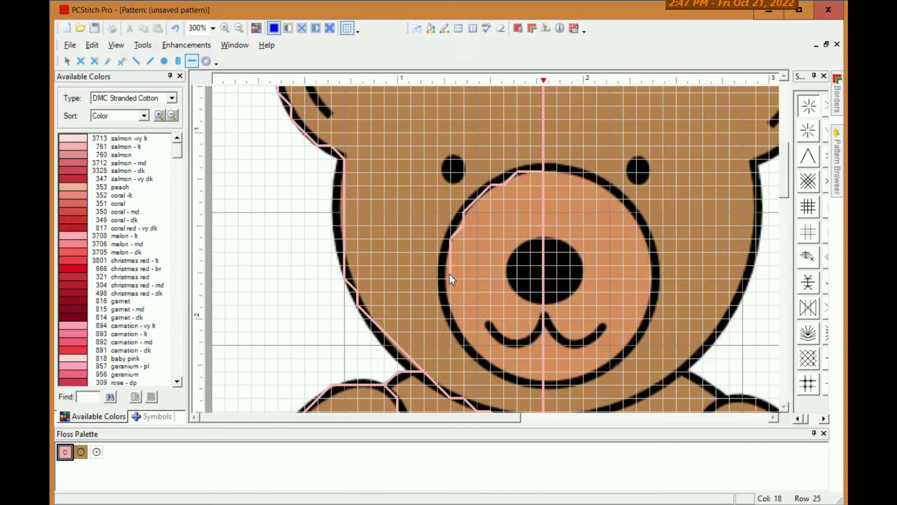
# - Outline the nose's top and upper-left edge in pink backstitch
pyautogui.click(531, 239)
pyautogui.click(517, 252)
pyautogui.click(504, 278)
# - Add DMC 3827 golden brown - pl from Available Colors to the floss palette as a fourth colour
pyautogui.click(136, 419)
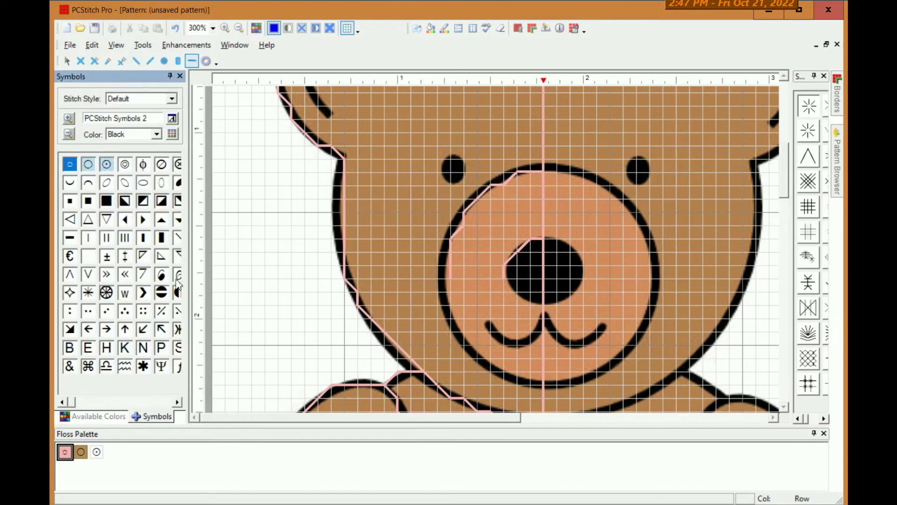
pyautogui.click(97, 417)
pyautogui.scroll(-9, 159, 260)
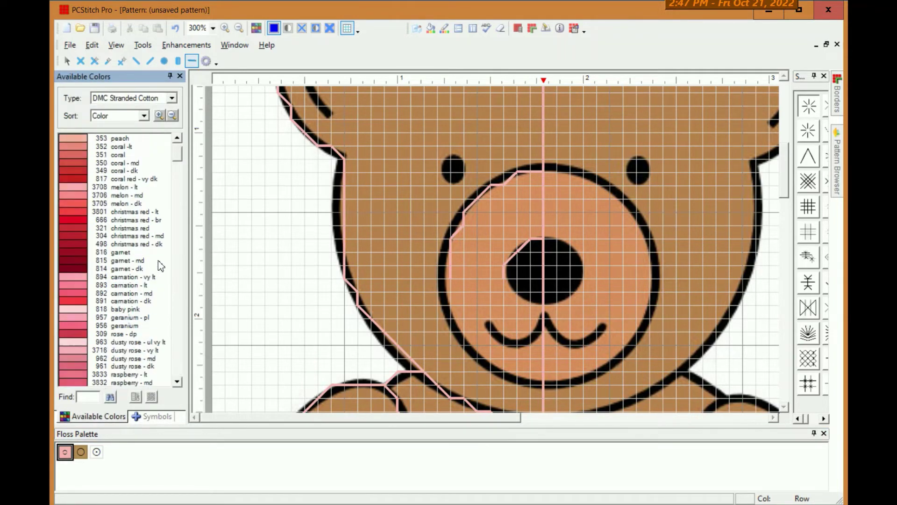
pyautogui.moveTo(184, 173); pyautogui.dragTo(181, 304)
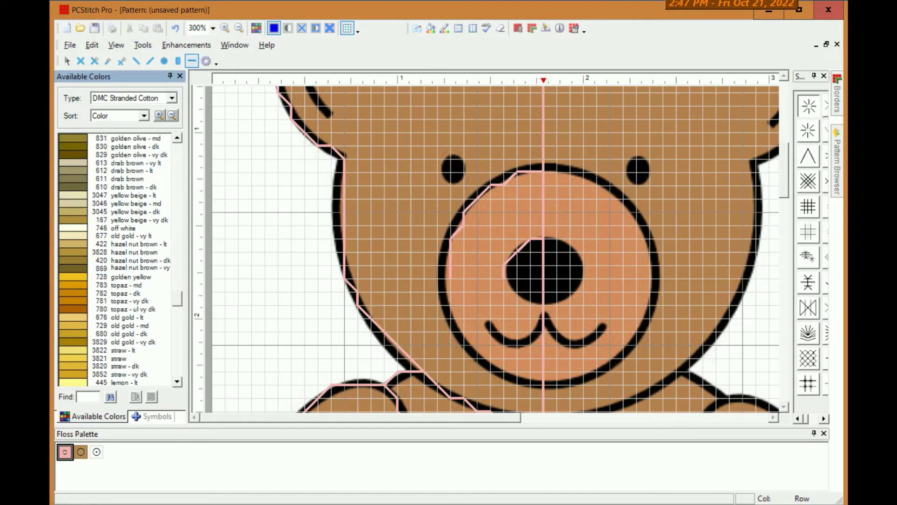
pyautogui.scroll(-7, 132, 322)
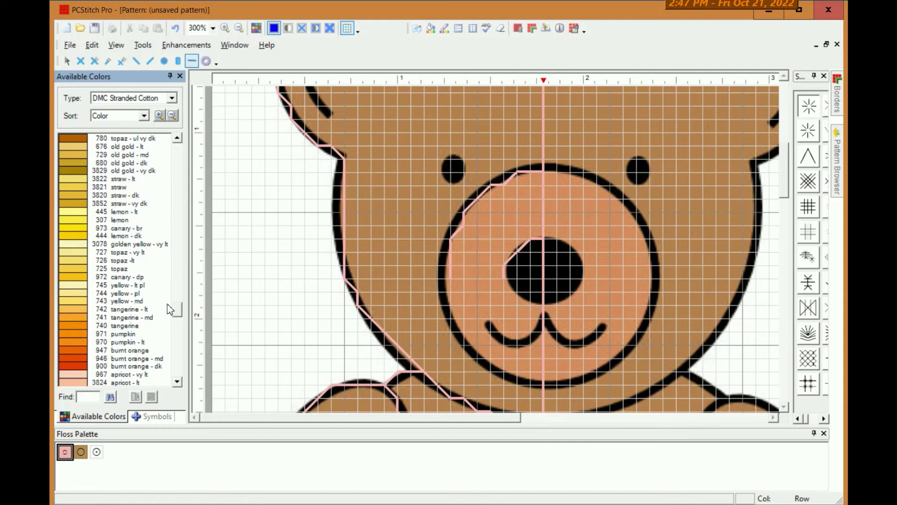
pyautogui.moveTo(176, 308); pyautogui.dragTo(177, 321)
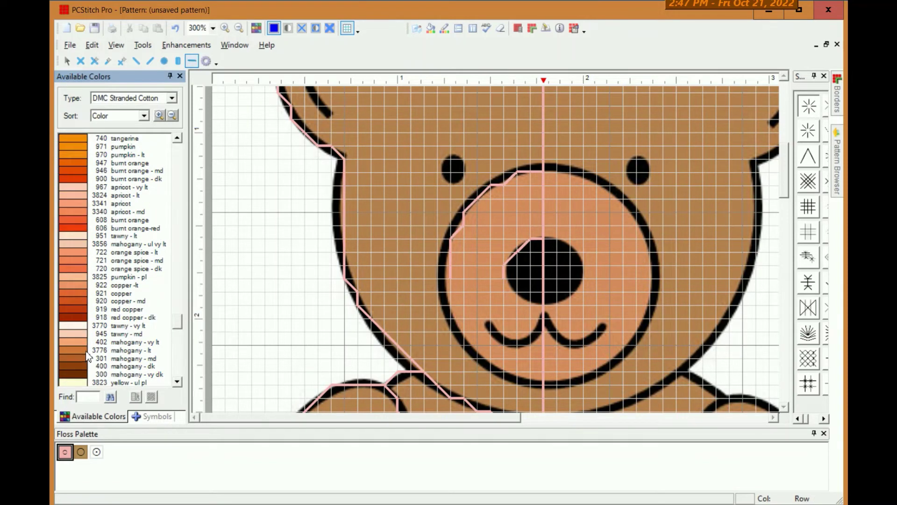
pyautogui.scroll(-1, 118, 349)
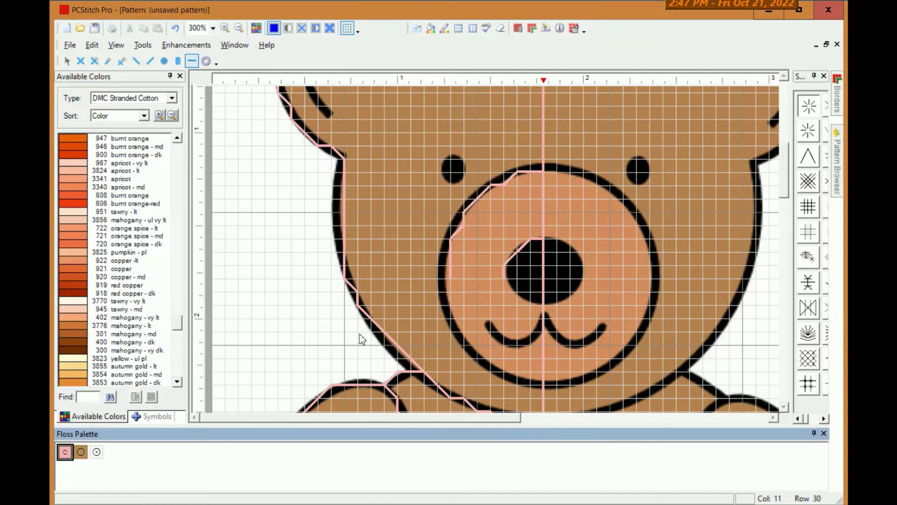
pyautogui.scroll(-2, 125, 344)
pyautogui.scroll(-2, 126, 345)
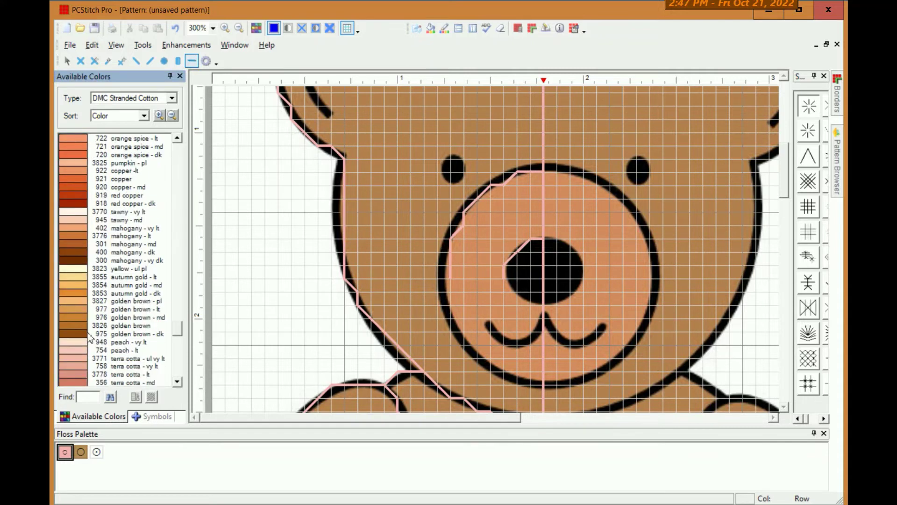
pyautogui.doubleClick(82, 300)
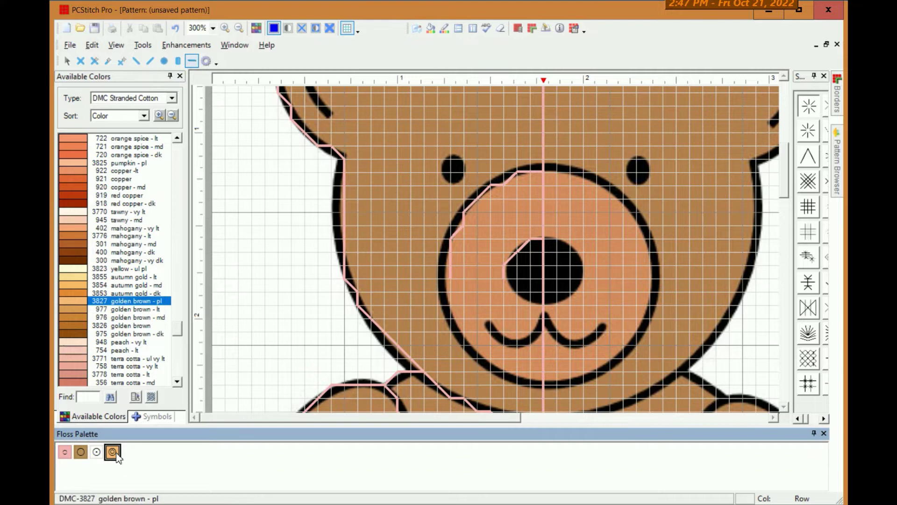
# - Fill the nose's upper-left corner with pink full and three-quarter stitches along the diagonal
pyautogui.click(79, 63)
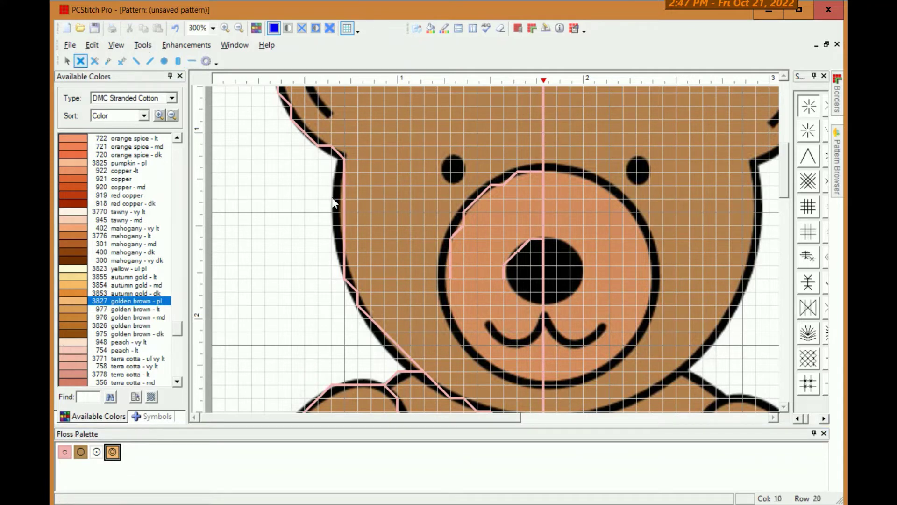
pyautogui.click(64, 451)
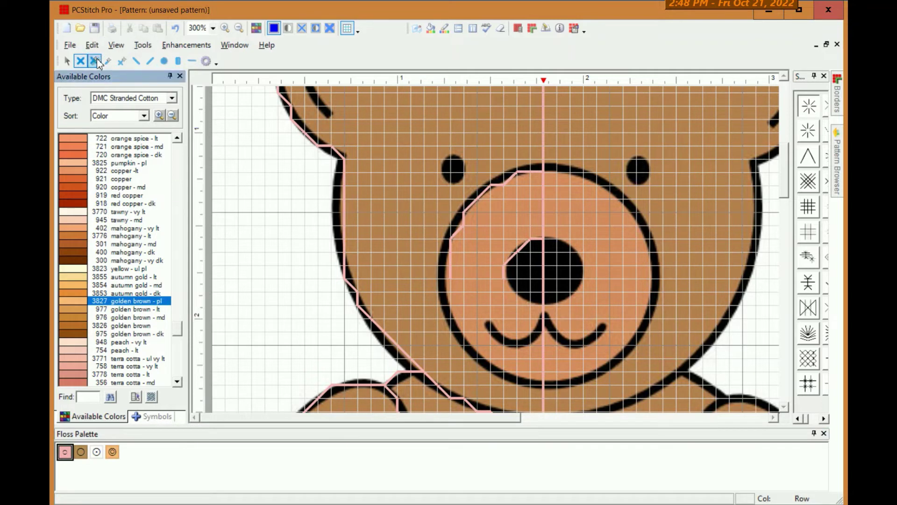
pyautogui.moveTo(539, 248)
pyautogui.mouseDown()
pyautogui.moveTo(538, 274)
pyautogui.moveTo(519, 267)
pyautogui.mouseUp()
pyautogui.click(514, 259)
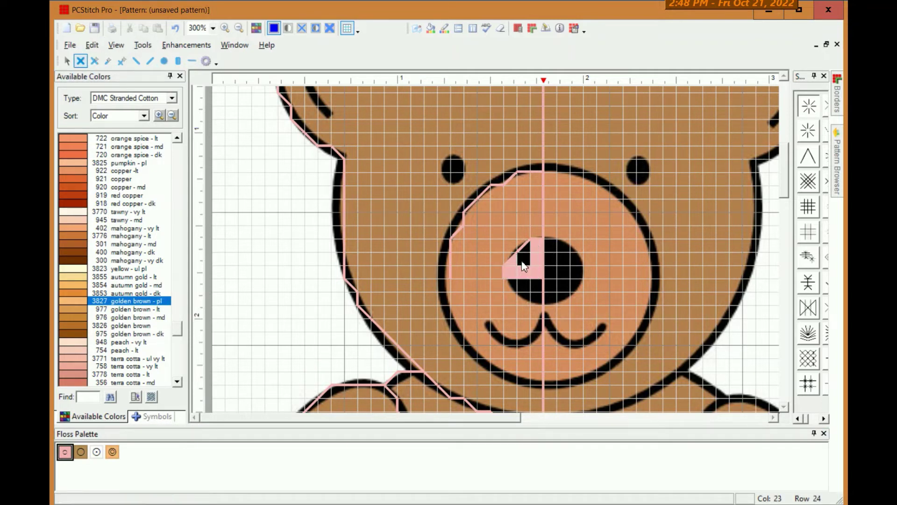
pyautogui.click(519, 257)
pyautogui.click(526, 251)
pyautogui.click(142, 45)
pyautogui.click(159, 204)
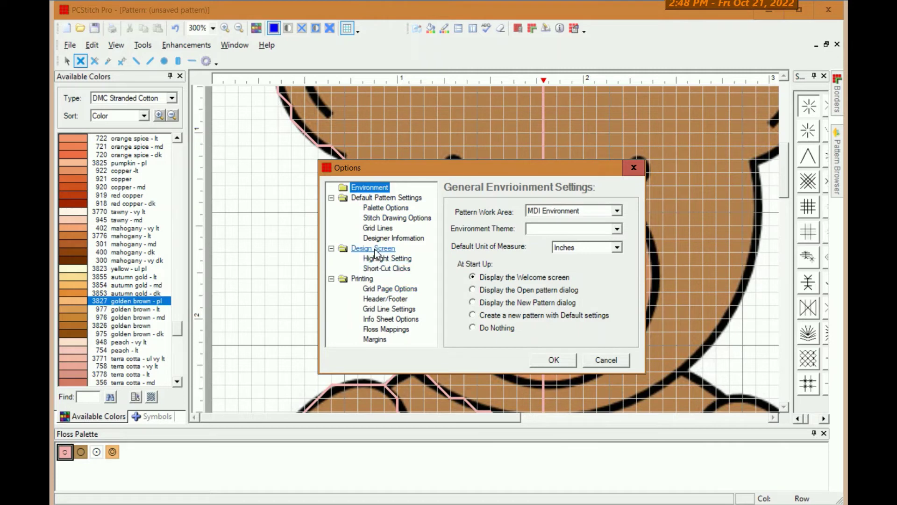
pyautogui.click(392, 218)
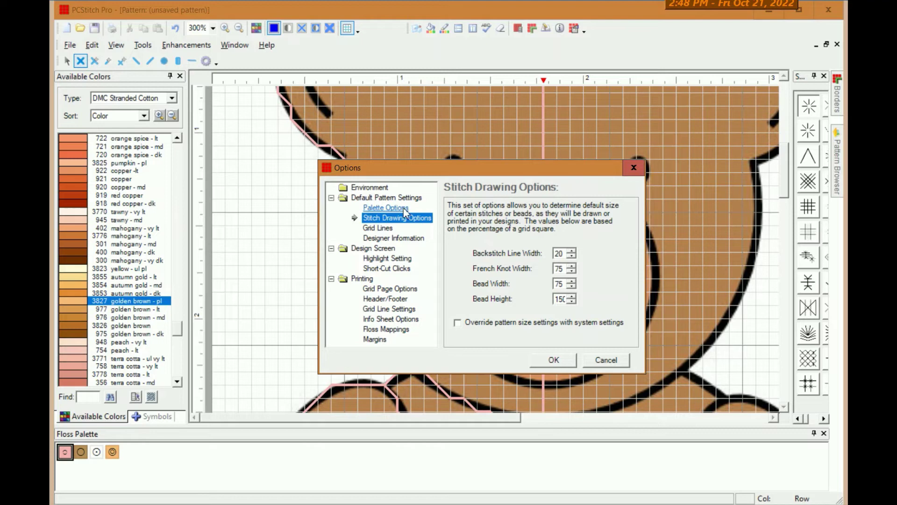
pyautogui.click(386, 207)
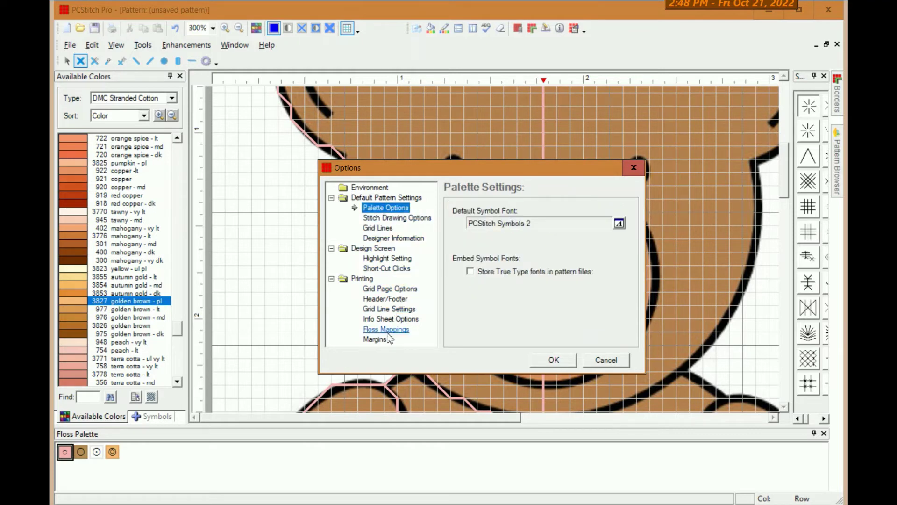
pyautogui.click(378, 190)
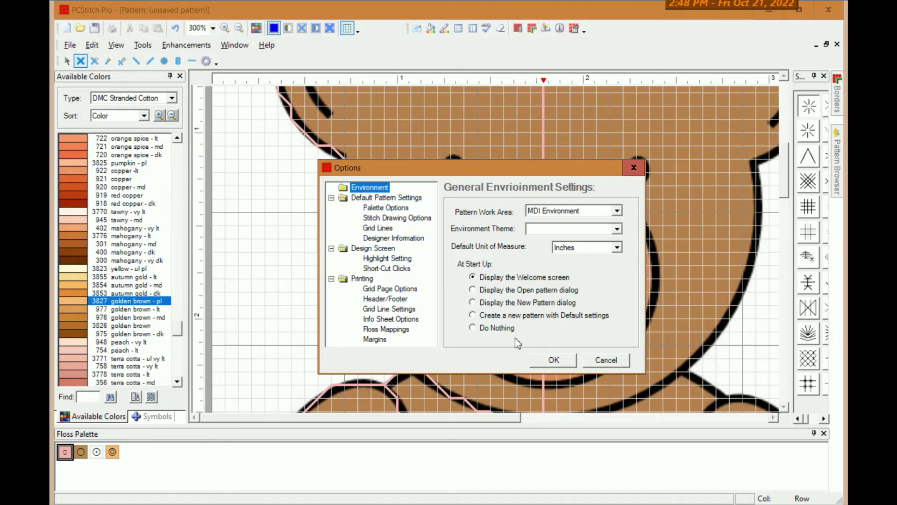
pyautogui.click(387, 269)
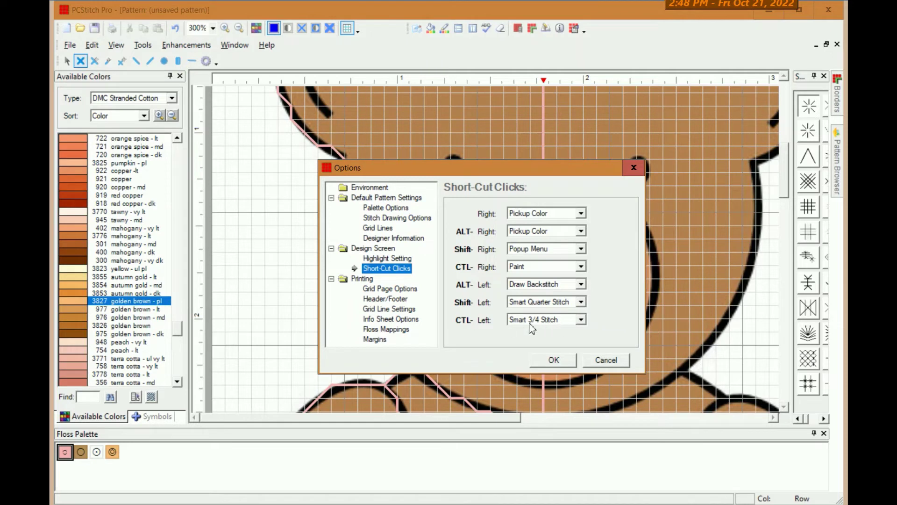
pyautogui.click(606, 361)
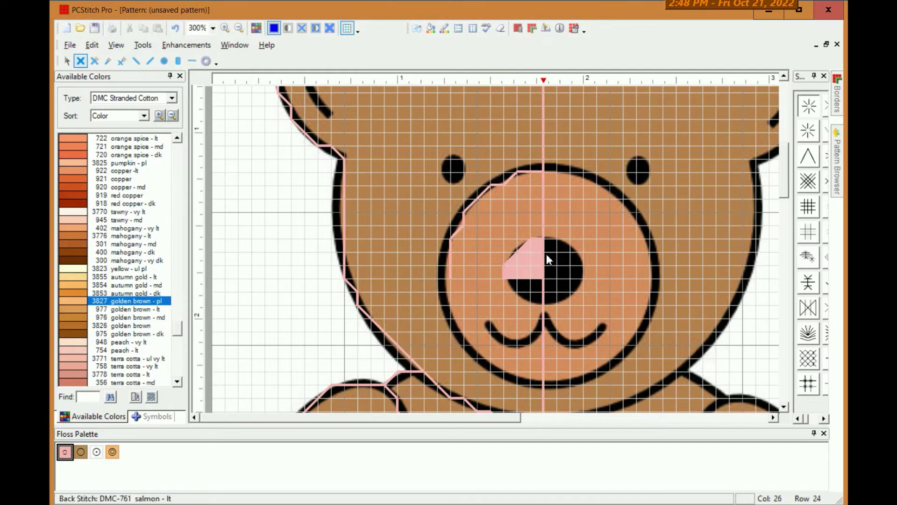
# - Erase the stray pink stitch placed below the nose
pyautogui.click(523, 298)
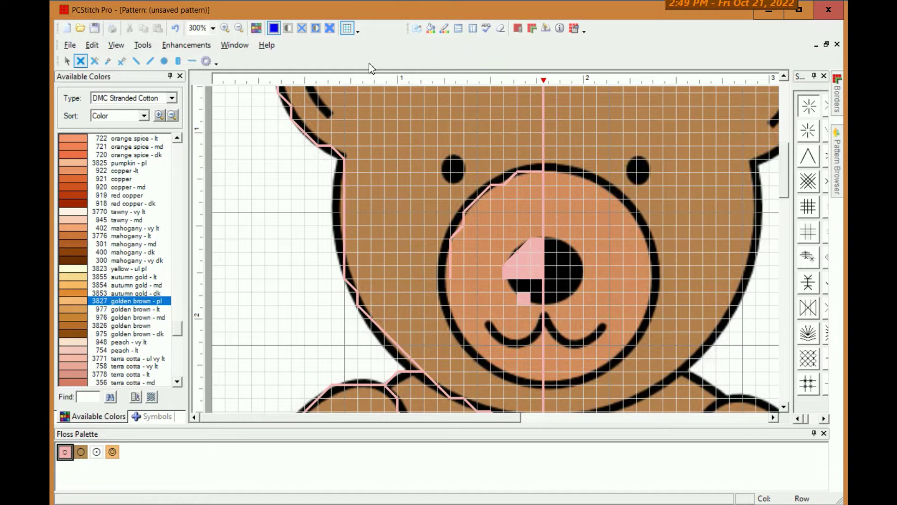
pyautogui.click(499, 29)
pyautogui.click(523, 298)
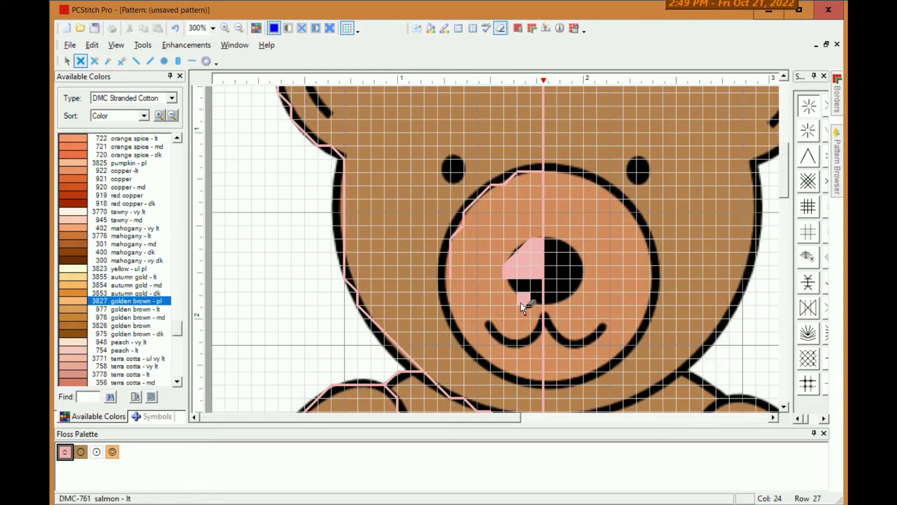
# - Fill the muzzle's upper-left with golden brown, adding three-quarter stitches on its top and left edges
pyautogui.click(113, 452)
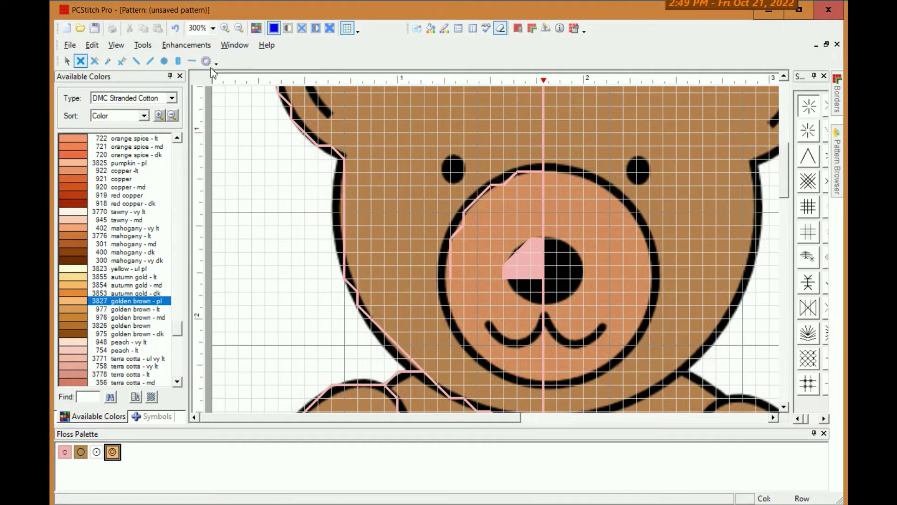
pyautogui.click(84, 60)
pyautogui.moveTo(471, 272); pyautogui.dragTo(457, 245)
pyautogui.moveTo(530, 238)
pyautogui.mouseDown()
pyautogui.moveTo(537, 234)
pyautogui.moveTo(532, 187)
pyautogui.moveTo(518, 183)
pyautogui.moveTo(481, 211)
pyautogui.mouseUp()
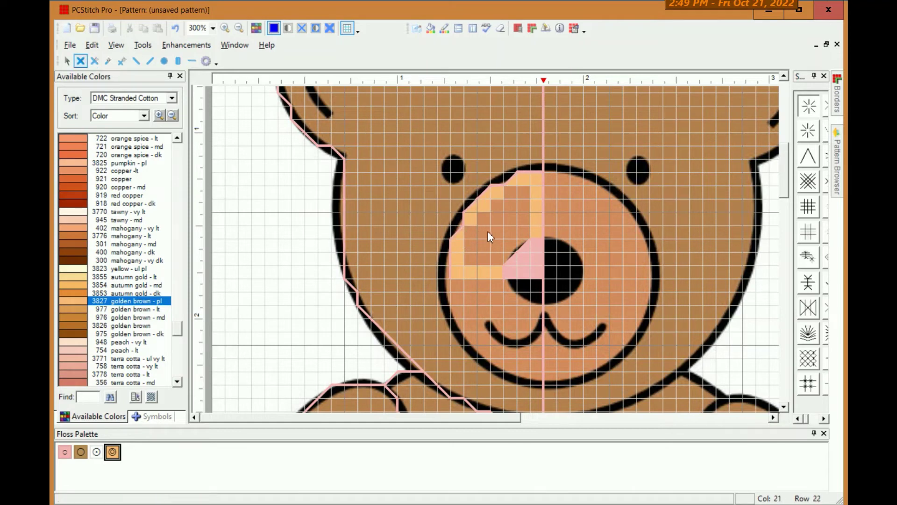
pyautogui.click(508, 231)
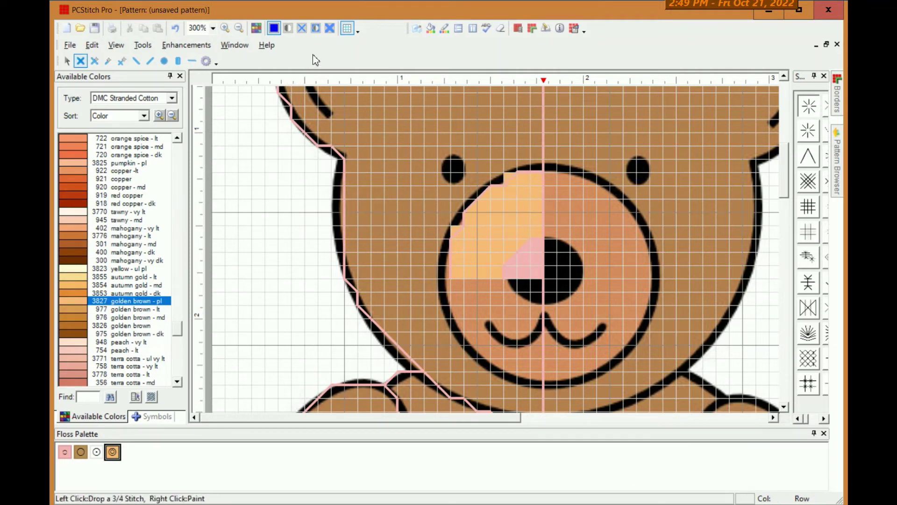
pyautogui.click(316, 29)
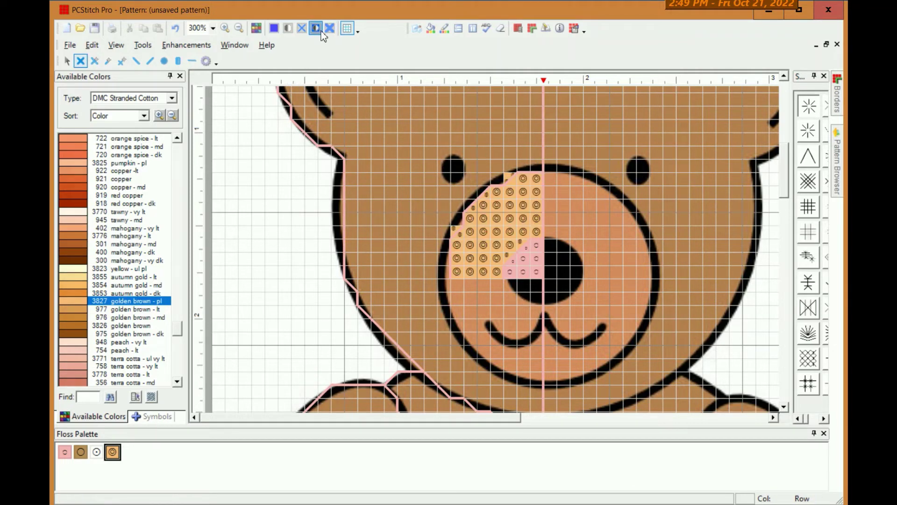
pyautogui.click(512, 180)
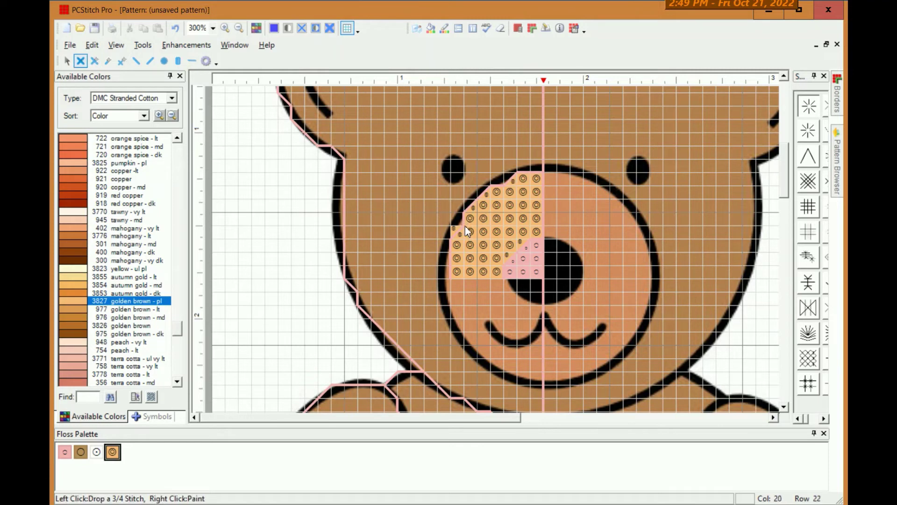
pyautogui.click(460, 236)
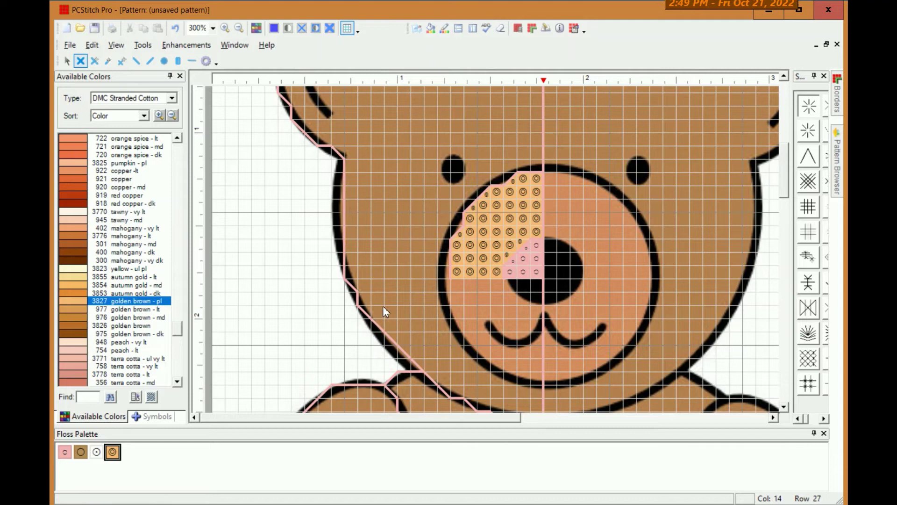
# - Delete the golden brown backstitch drawn on the muzzle edge and switch to salmon floss
pyautogui.click(192, 61)
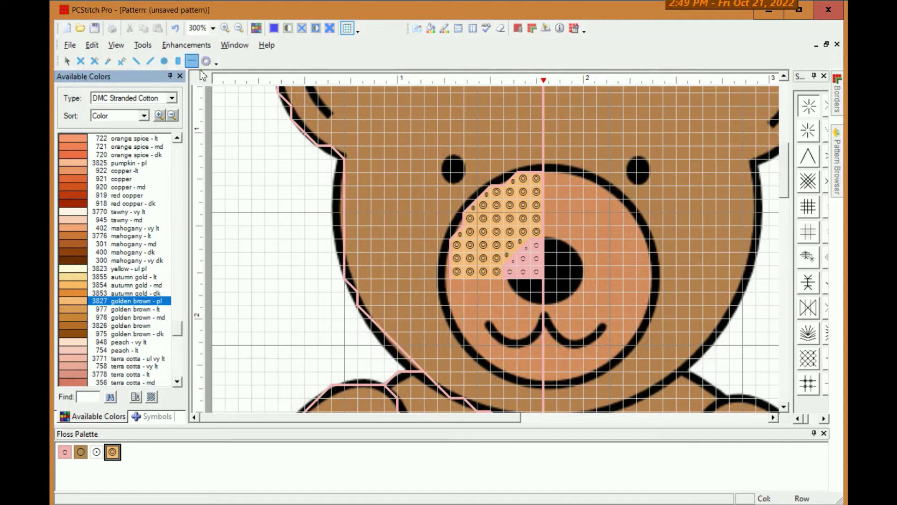
pyautogui.click(448, 280)
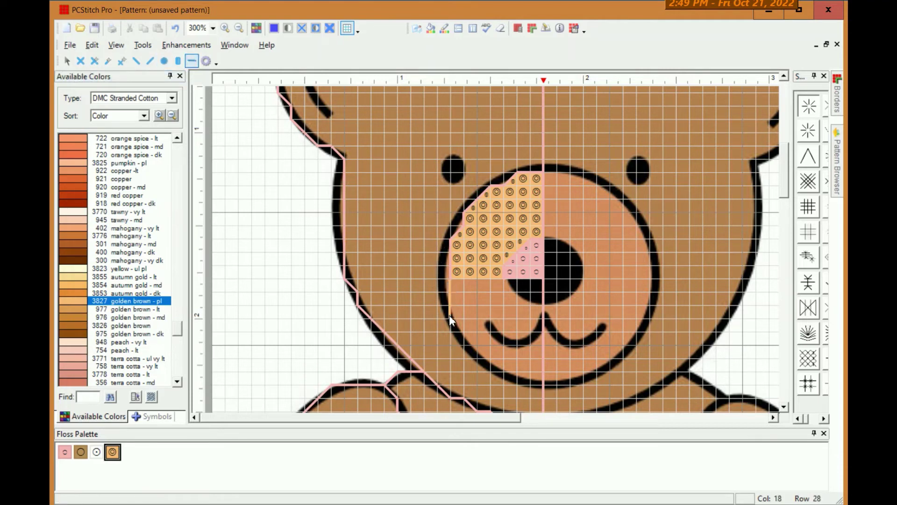
pyautogui.click(450, 316)
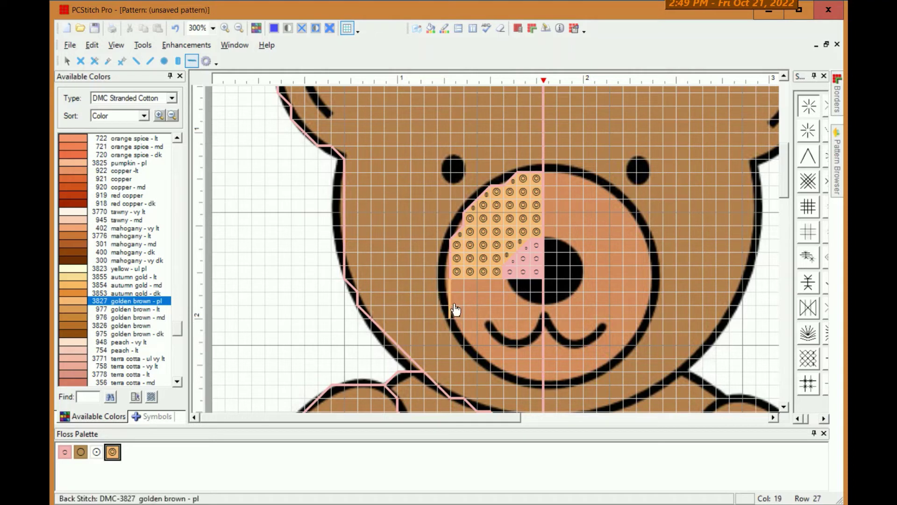
pyautogui.rightClick(453, 309)
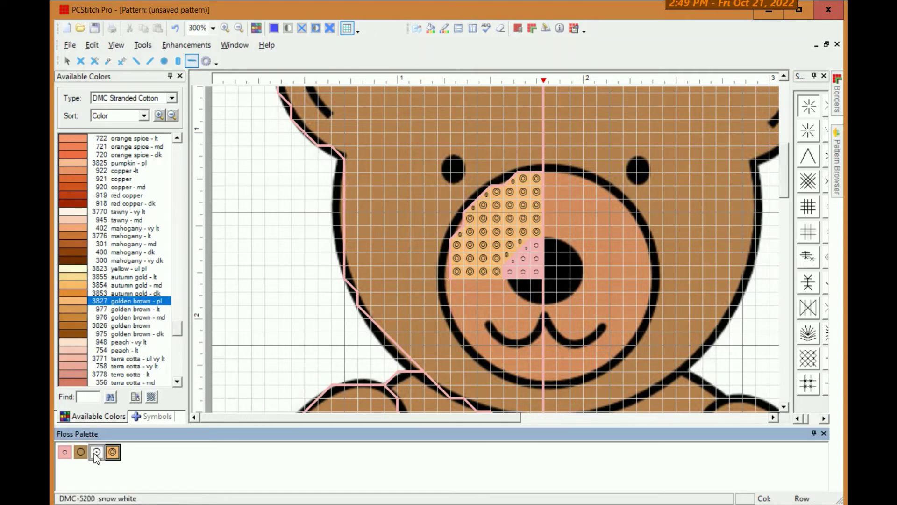
pyautogui.click(75, 454)
pyautogui.click(65, 452)
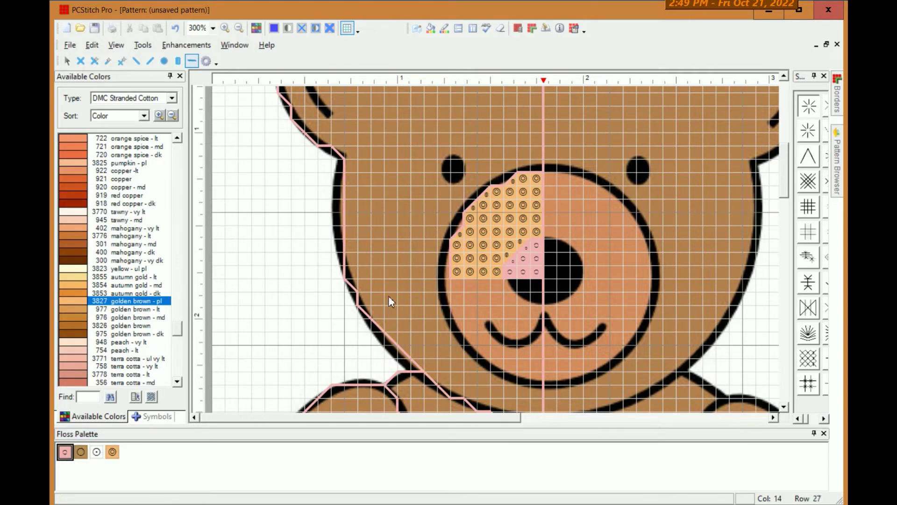
# - Trace salmon backstitch down the muzzle's left edge and along its bottom
pyautogui.click(453, 287)
pyautogui.click(450, 334)
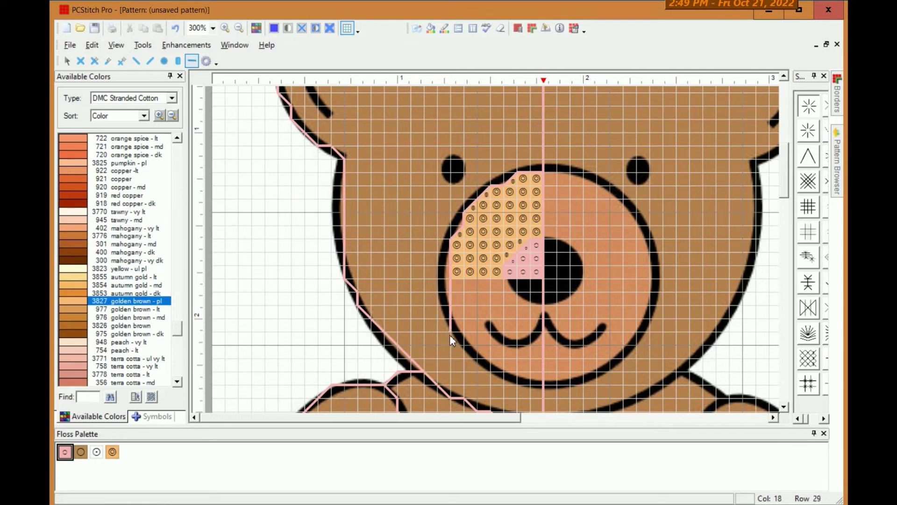
pyautogui.click(473, 346)
pyautogui.click(491, 359)
pyautogui.click(504, 370)
pyautogui.click(504, 384)
pyautogui.click(544, 384)
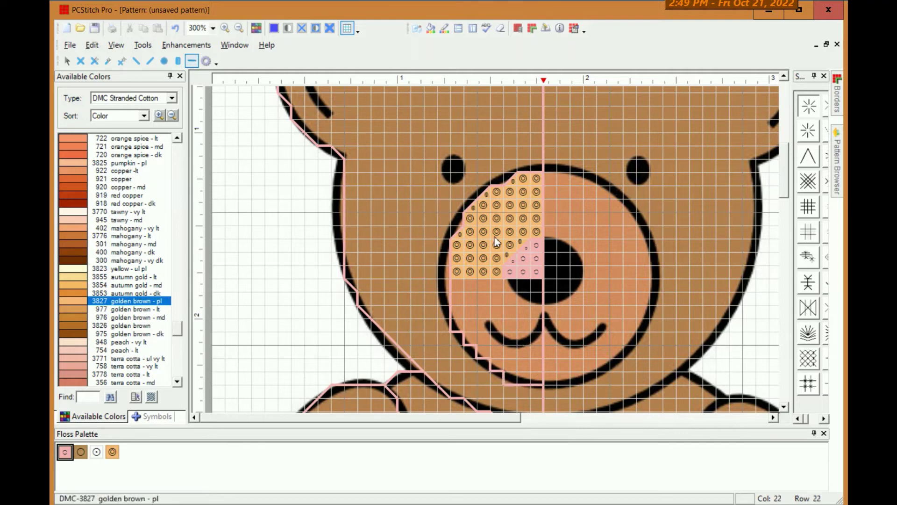
# - Outline the area below the nose and the left smile curve with salmon backstitch
pyautogui.click(81, 61)
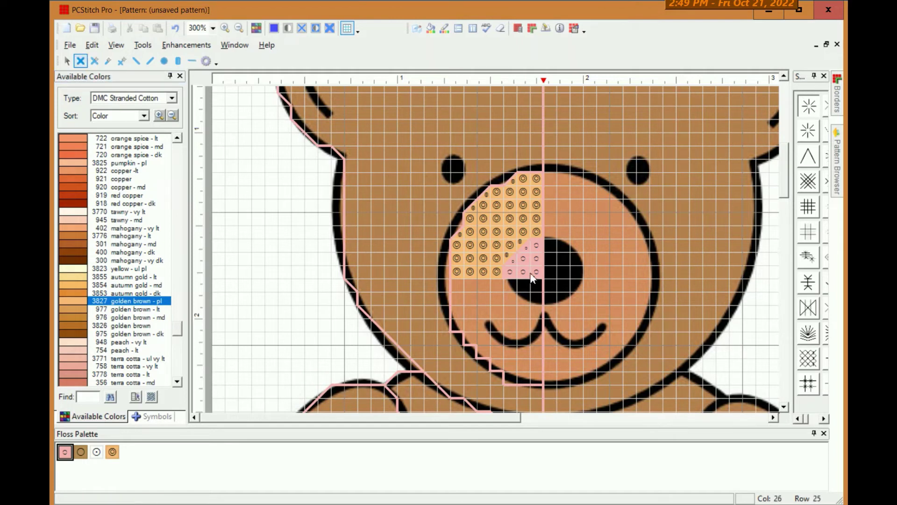
pyautogui.click(191, 61)
pyautogui.moveTo(503, 266); pyautogui.dragTo(503, 282)
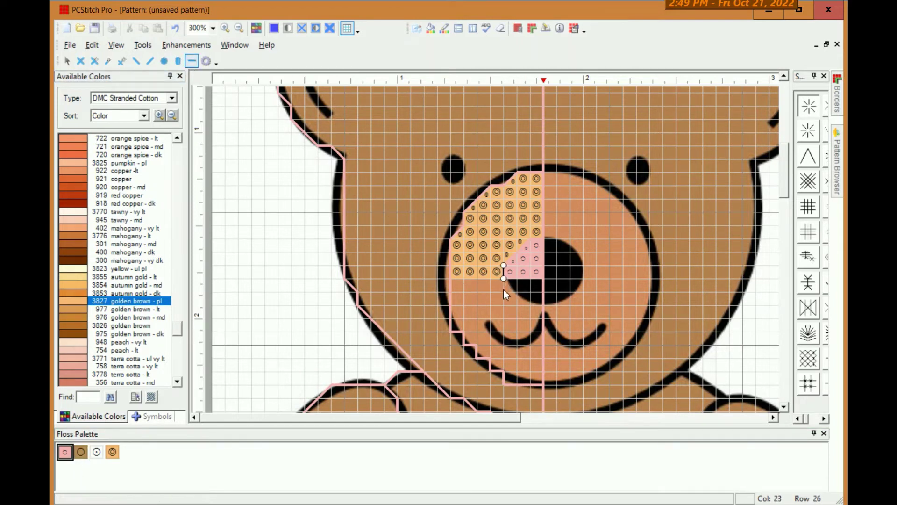
pyautogui.click(504, 288)
pyautogui.click(516, 291)
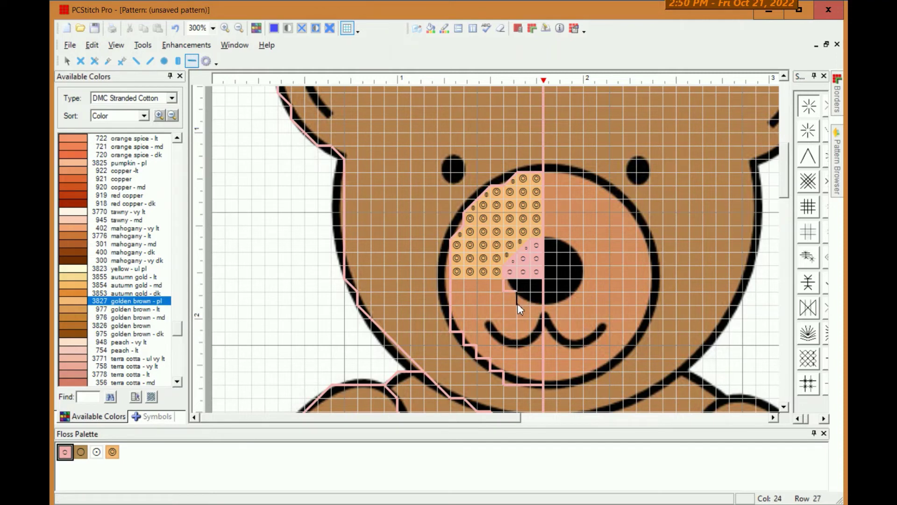
pyautogui.click(542, 305)
pyautogui.click(504, 344)
pyautogui.click(478, 318)
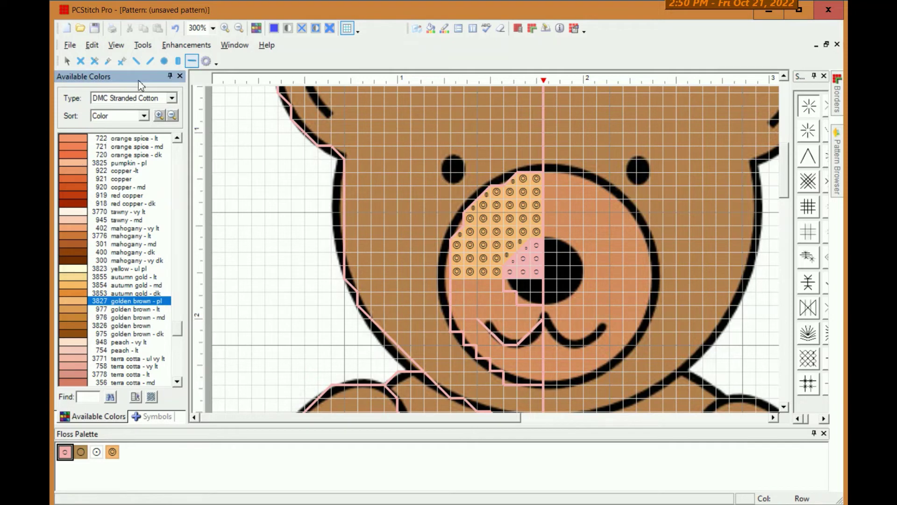
# - Add salmon stitches below the nose, then fill the muzzle's lower-left around the mouth with golden brown
pyautogui.click(80, 61)
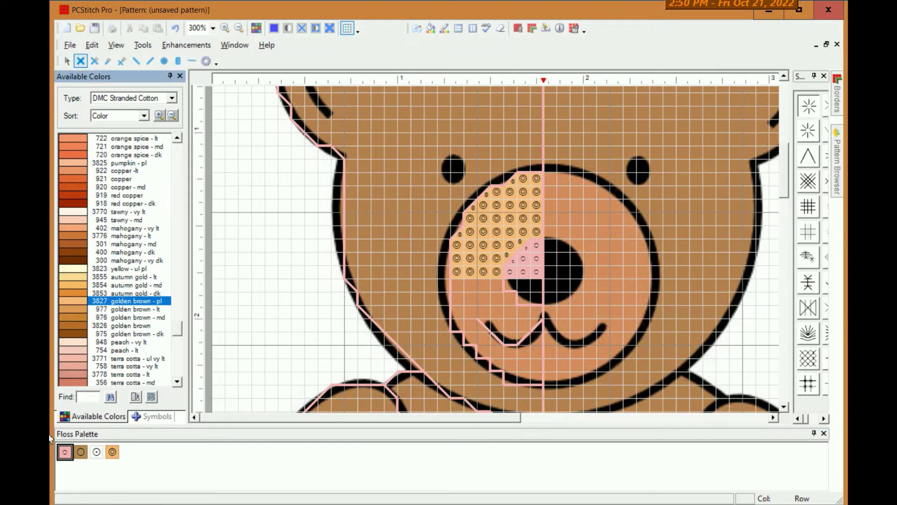
pyautogui.moveTo(515, 291)
pyautogui.mouseDown()
pyautogui.moveTo(535, 287)
pyautogui.moveTo(522, 296)
pyautogui.mouseUp()
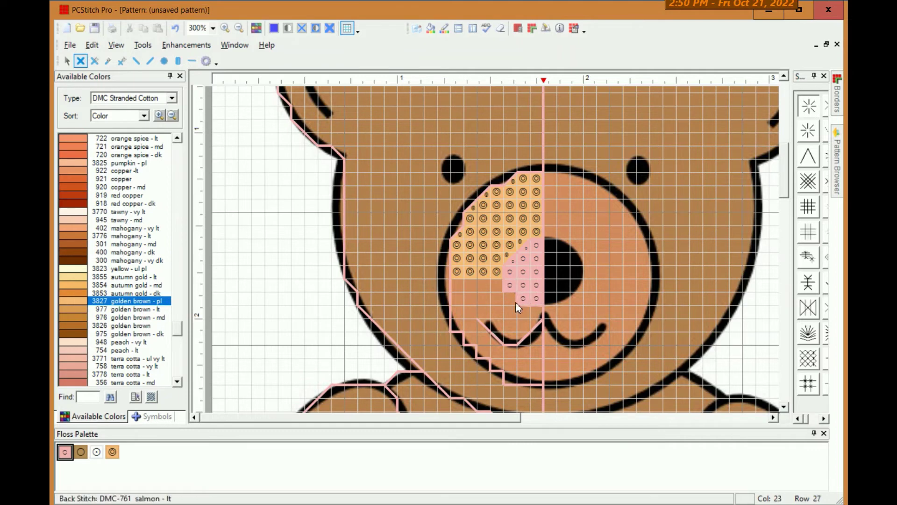
pyautogui.click(112, 451)
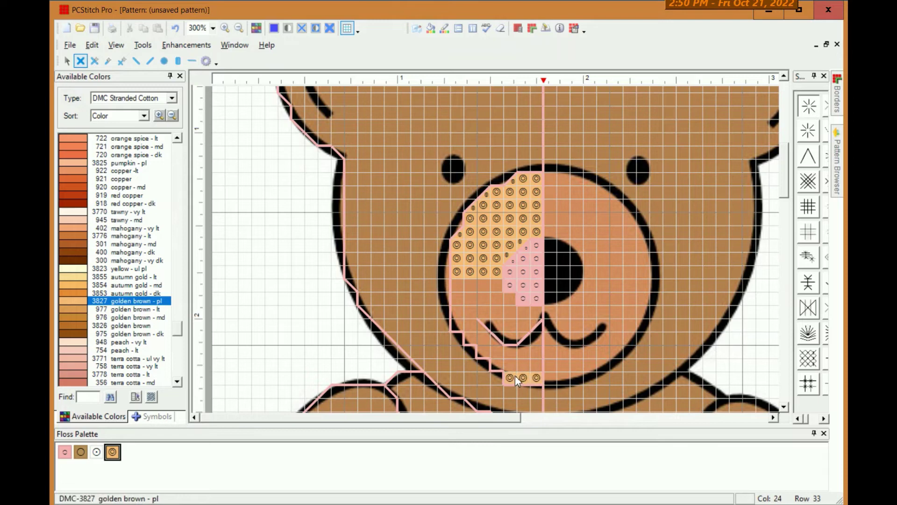
pyautogui.moveTo(515, 375)
pyautogui.mouseDown()
pyautogui.moveTo(537, 315)
pyautogui.moveTo(523, 386)
pyautogui.moveTo(440, 378)
pyautogui.moveTo(495, 363)
pyautogui.moveTo(495, 350)
pyautogui.moveTo(457, 324)
pyautogui.mouseUp()
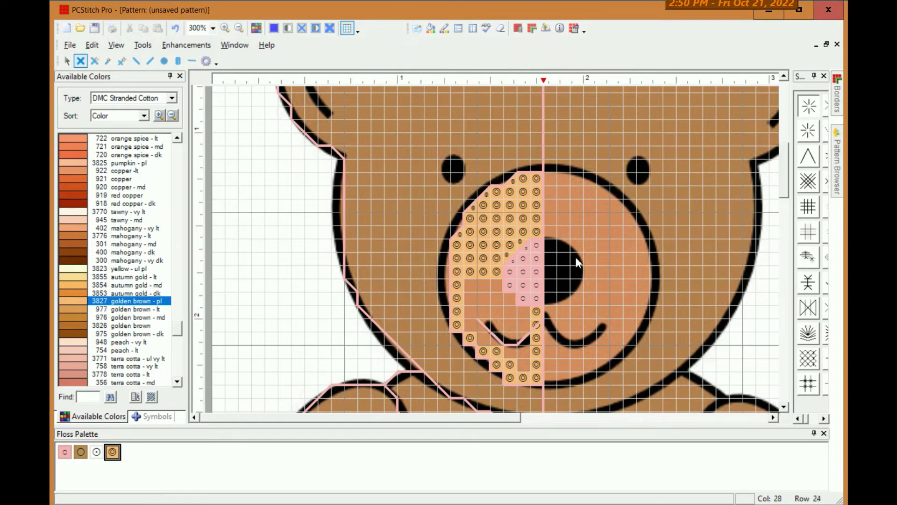
pyautogui.click(430, 29)
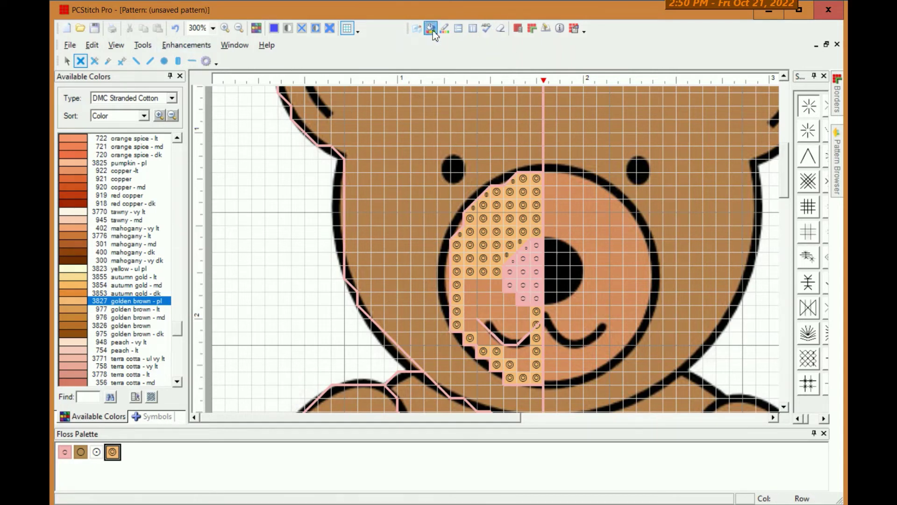
pyautogui.click(500, 306)
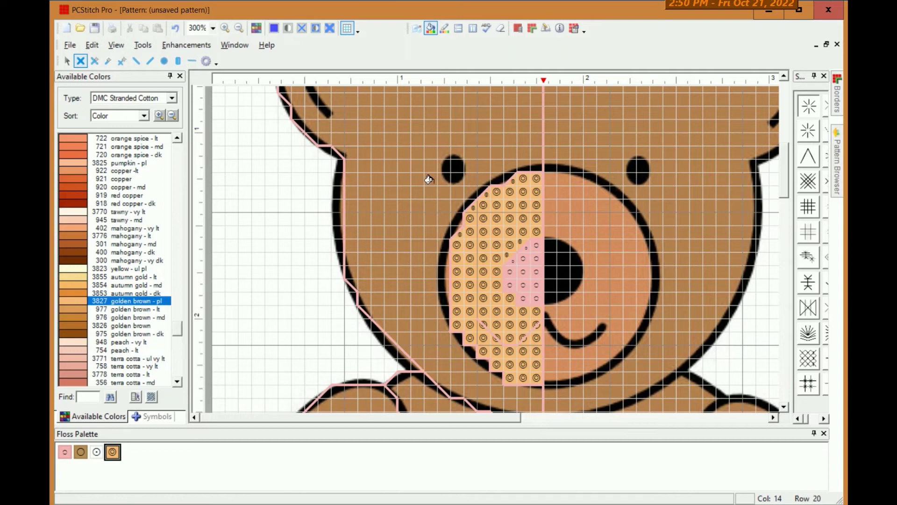
# - Draw a salmon backstitch diamond around the left eye and fill it with three-quarter stitches
pyautogui.click(66, 61)
pyautogui.scroll(-2, 517, 138)
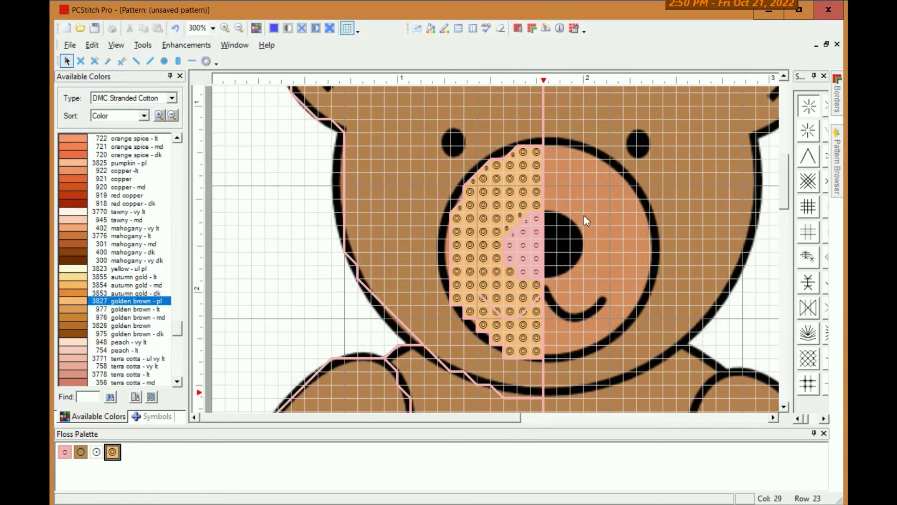
pyautogui.click(192, 62)
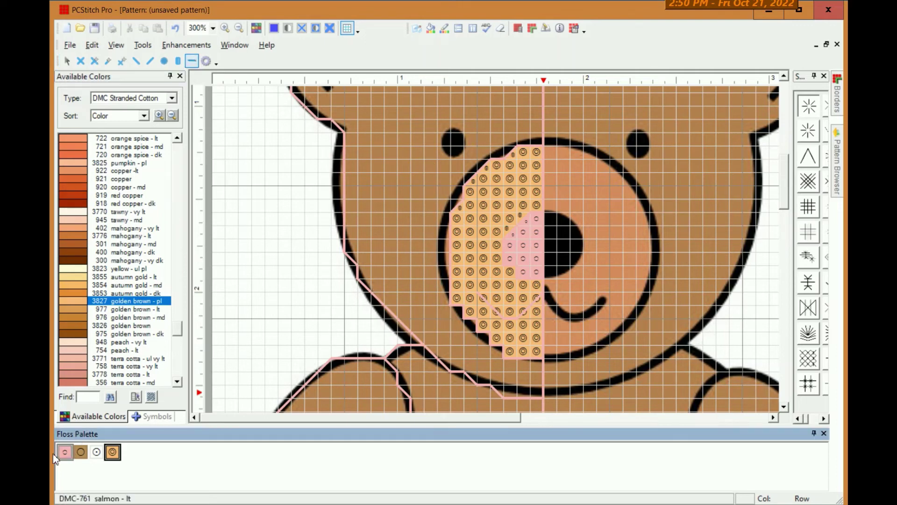
pyautogui.click(64, 452)
pyautogui.moveTo(449, 130)
pyautogui.mouseDown()
pyautogui.moveTo(439, 146)
pyautogui.moveTo(451, 158)
pyautogui.moveTo(463, 145)
pyautogui.mouseUp()
pyautogui.moveTo(463, 145); pyautogui.dragTo(451, 132)
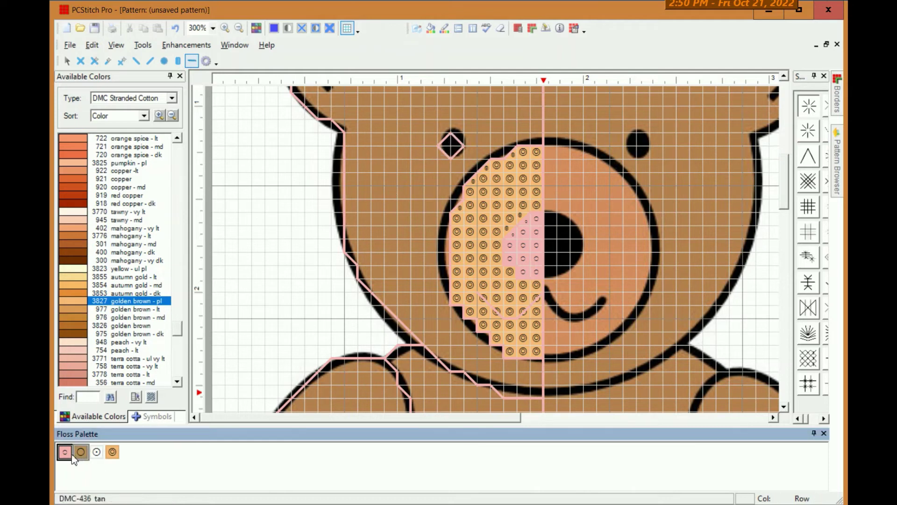
pyautogui.click(81, 62)
pyautogui.click(449, 144)
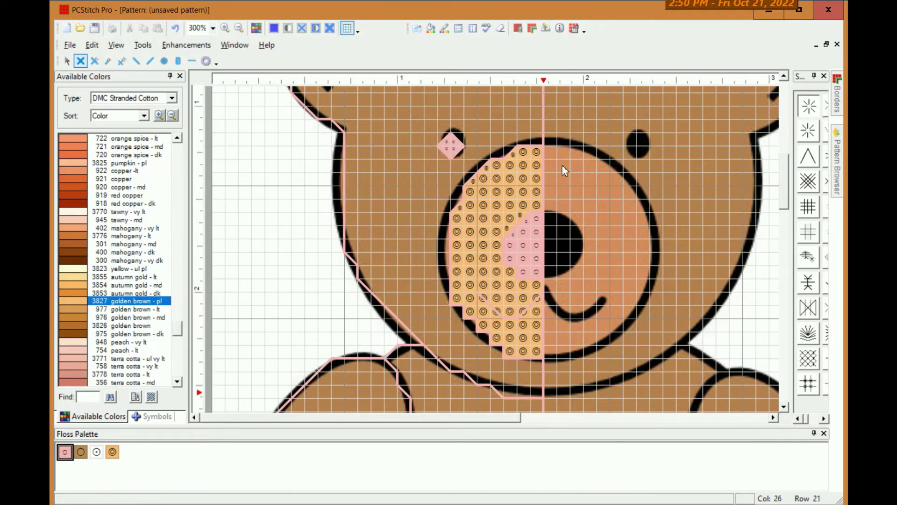
pyautogui.click(67, 62)
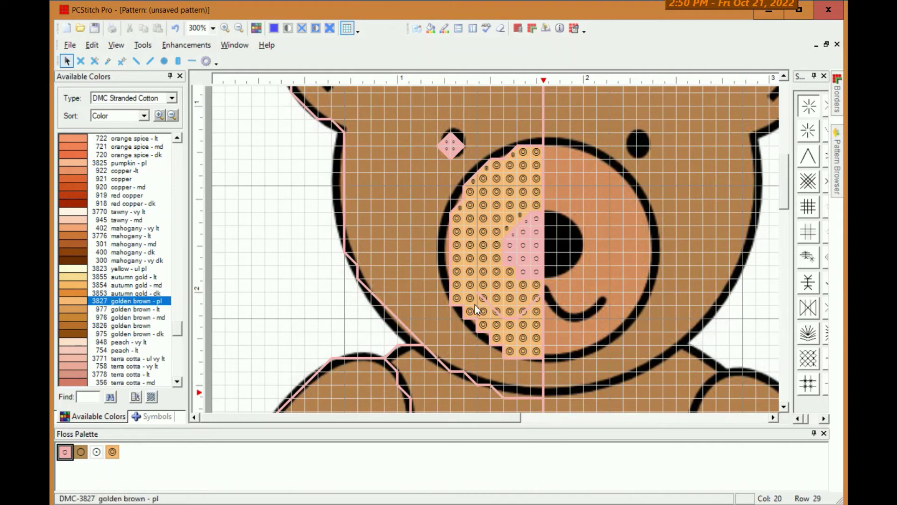
pyautogui.scroll(5, 454, 285)
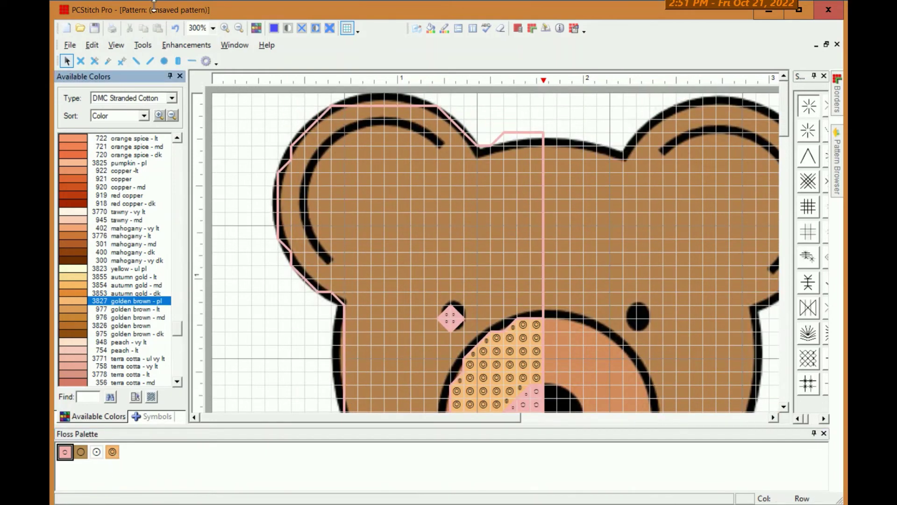
# - Draw a backstitch outline along the left ear's inner arc down toward the head's side
pyautogui.click(196, 63)
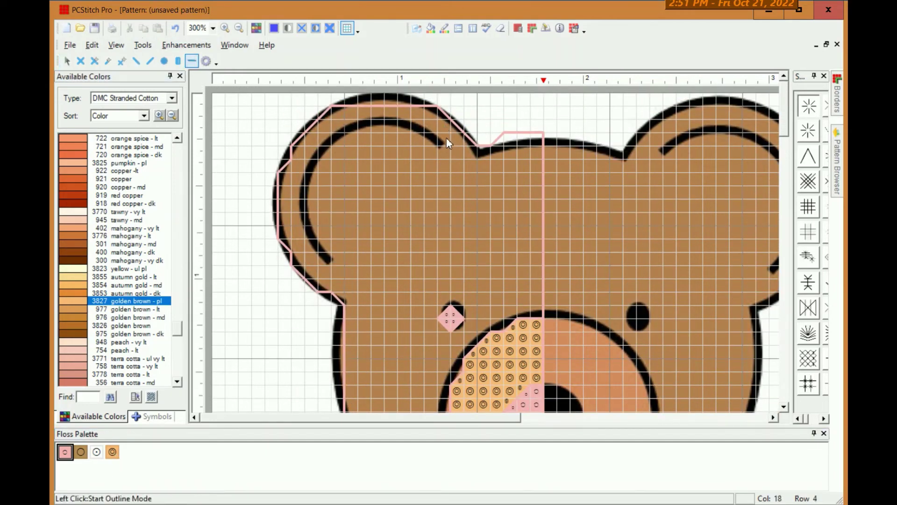
pyautogui.click(438, 148)
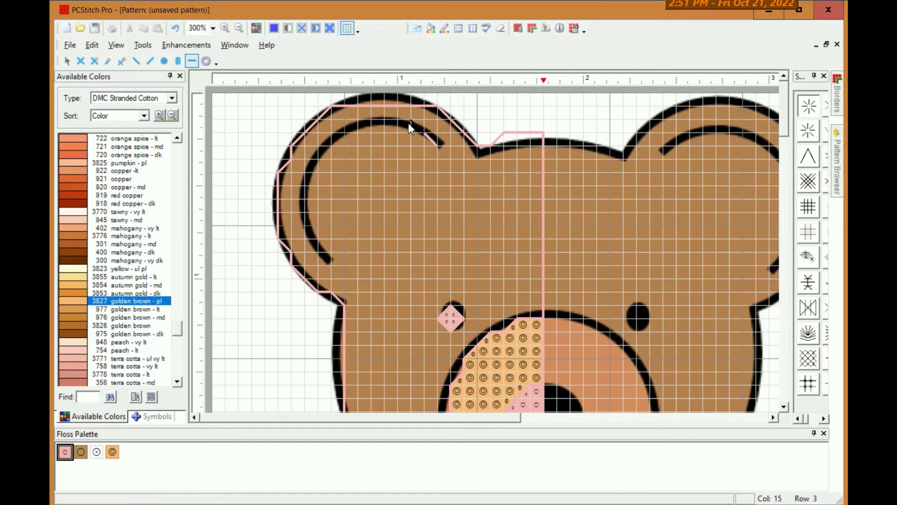
pyautogui.click(410, 120)
pyautogui.click(359, 120)
pyautogui.click(304, 157)
pyautogui.click(304, 174)
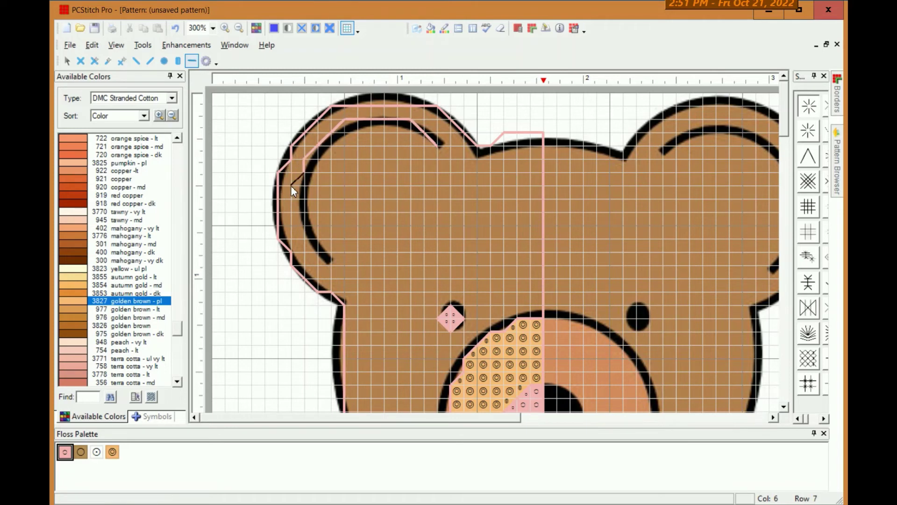
pyautogui.click(291, 185)
pyautogui.click(308, 243)
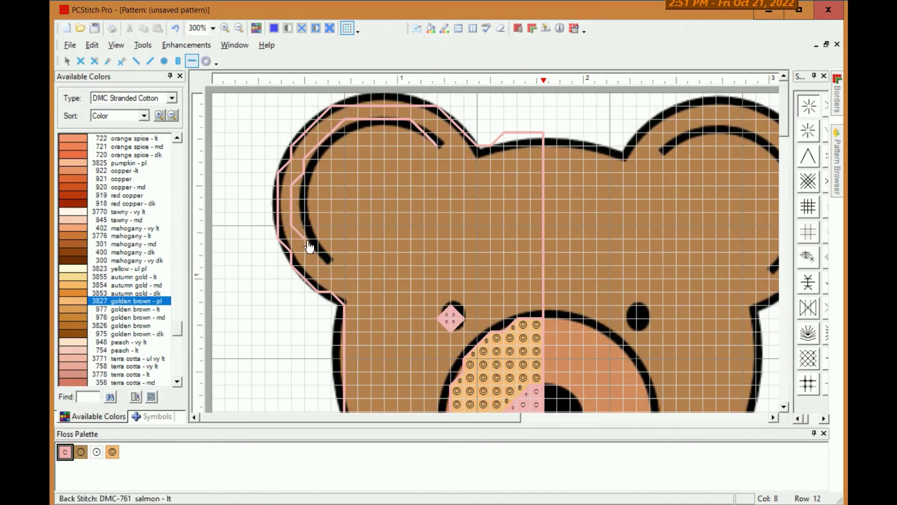
pyautogui.click(331, 264)
pyautogui.moveTo(330, 264)
pyautogui.mouseDown()
pyautogui.moveTo(306, 253)
pyautogui.moveTo(332, 277)
pyautogui.mouseUp()
# - Delete the stray black diagonal, shorten the pink line, and retrace the inner ear arc in salmon
pyautogui.moveTo(431, 142)
pyautogui.mouseDown()
pyautogui.moveTo(421, 122)
pyautogui.moveTo(450, 145)
pyautogui.mouseUp()
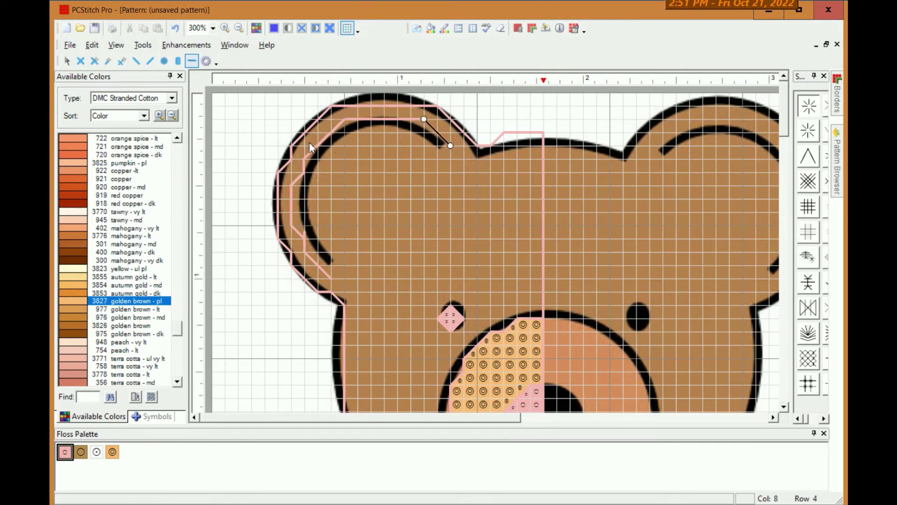
pyautogui.press('Delete')
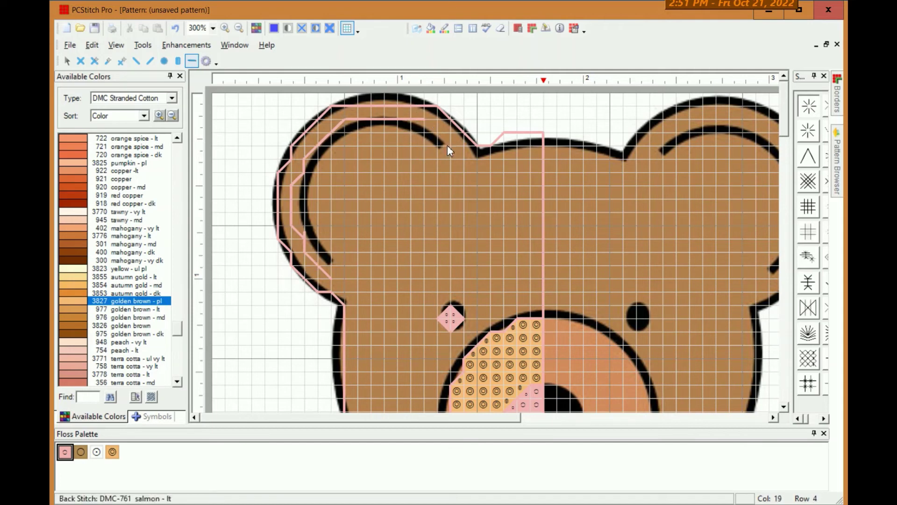
pyautogui.moveTo(421, 121)
pyautogui.mouseDown()
pyautogui.moveTo(355, 118)
pyautogui.moveTo(314, 149)
pyautogui.moveTo(292, 195)
pyautogui.moveTo(297, 229)
pyautogui.moveTo(333, 285)
pyautogui.mouseUp()
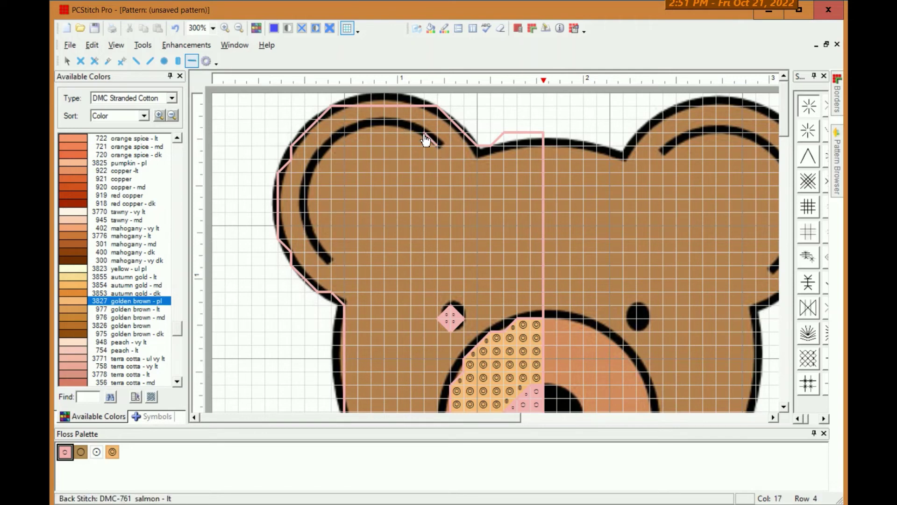
pyautogui.moveTo(439, 146); pyautogui.dragTo(419, 123)
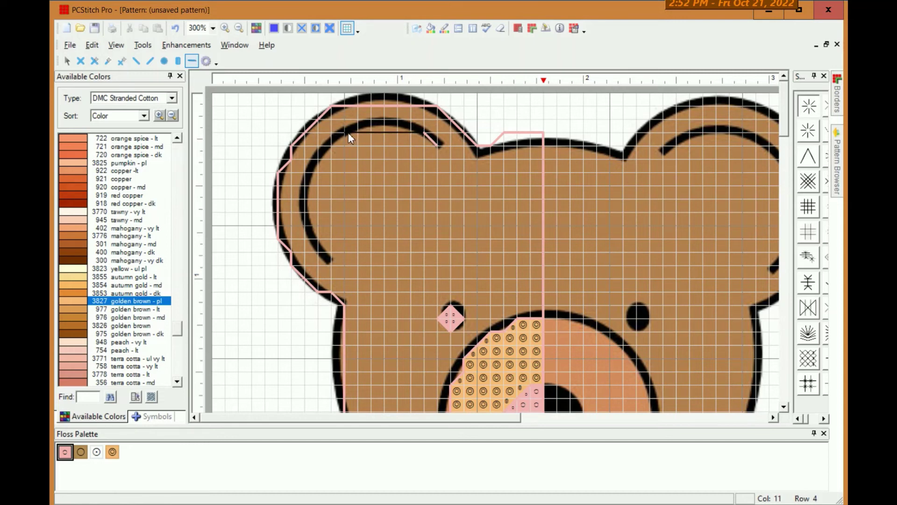
pyautogui.moveTo(348, 133); pyautogui.dragTo(321, 157)
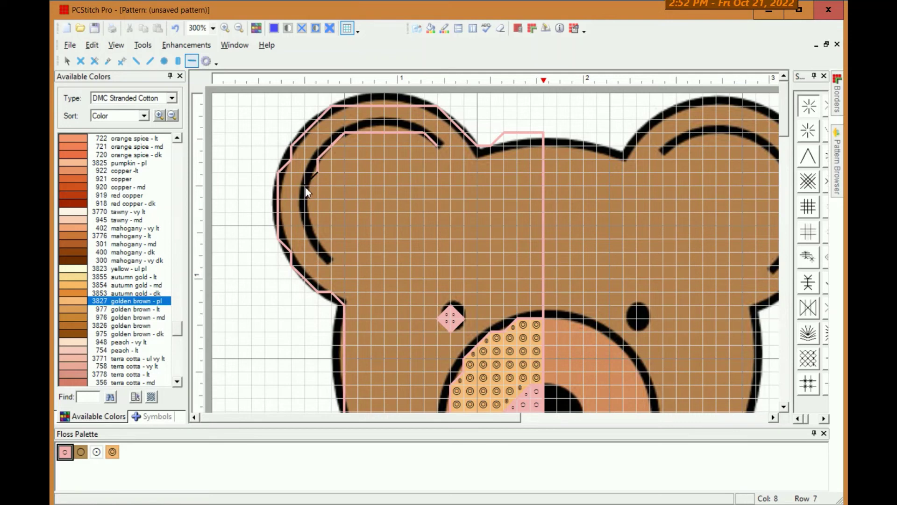
pyautogui.moveTo(306, 225); pyautogui.dragTo(306, 225)
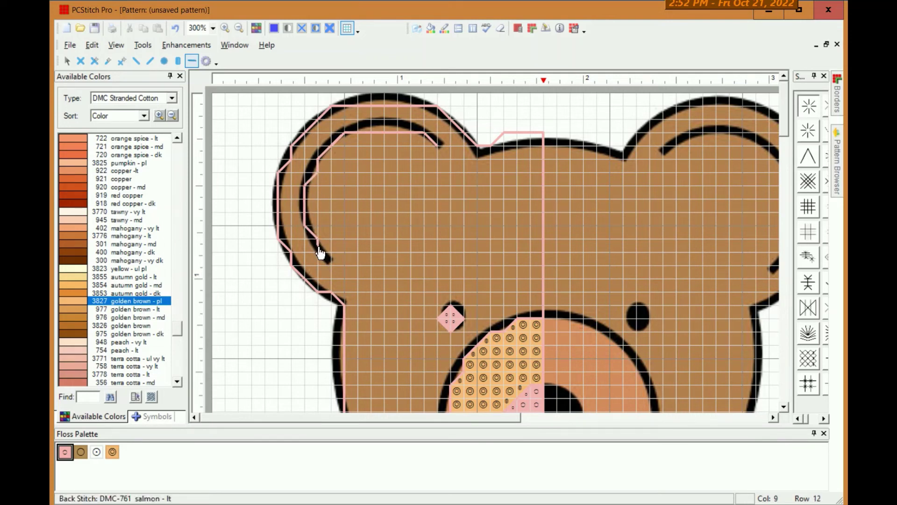
pyautogui.moveTo(318, 255); pyautogui.dragTo(333, 264)
# - Fill tan stitches between the legs and three-quarter stitches around the left foot and leg edge
pyautogui.scroll(-10, 417, 220)
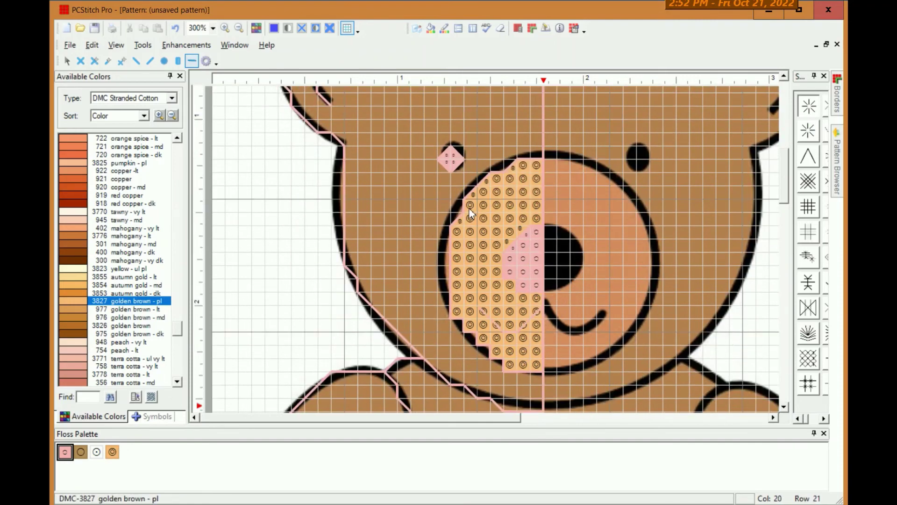
pyautogui.scroll(-7, 412, 224)
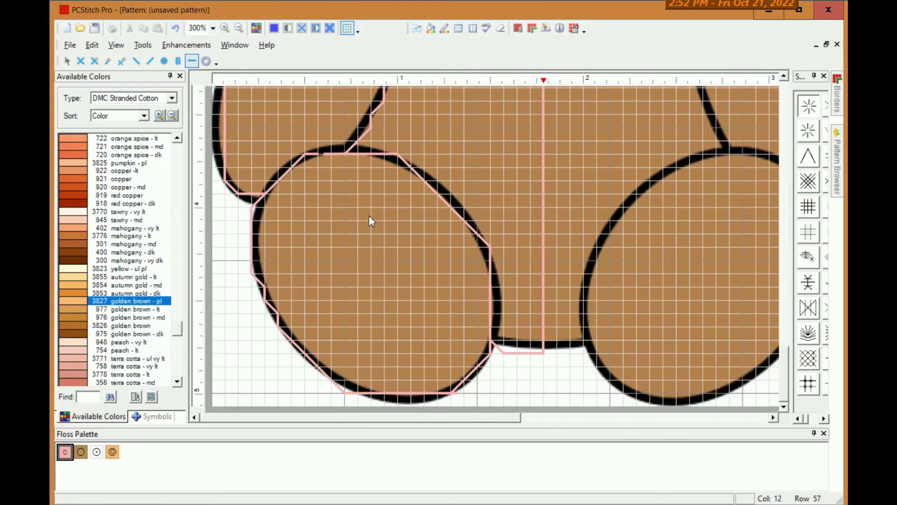
pyautogui.click(81, 452)
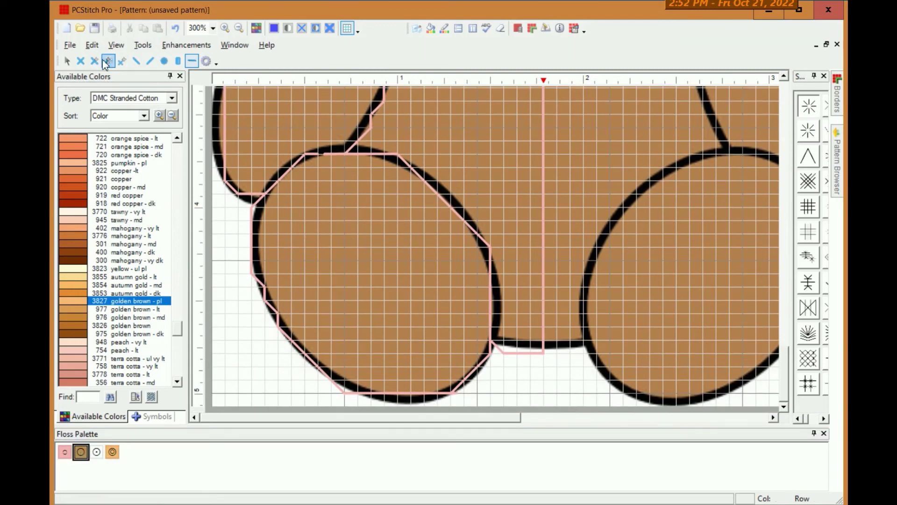
pyautogui.click(81, 61)
pyautogui.moveTo(536, 346)
pyautogui.mouseDown()
pyautogui.moveTo(498, 343)
pyautogui.moveTo(499, 332)
pyautogui.moveTo(479, 340)
pyautogui.mouseUp()
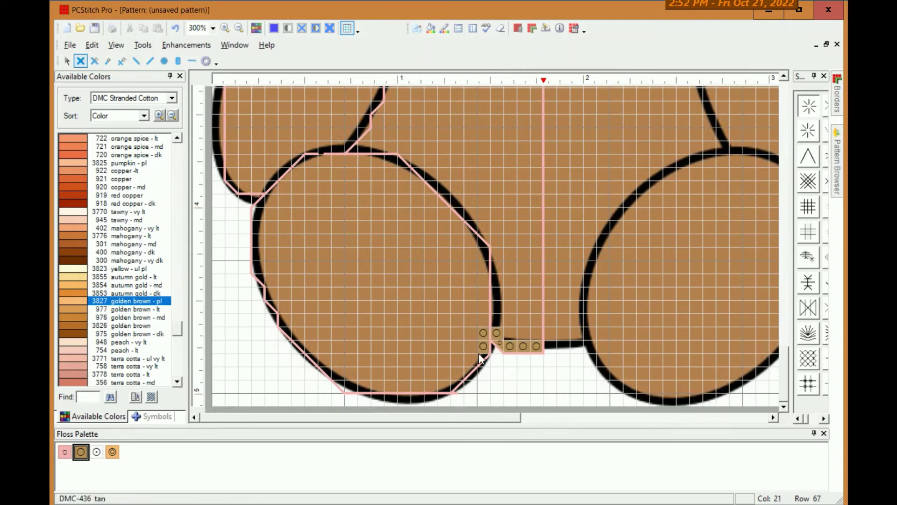
pyautogui.click(470, 359)
pyautogui.click(457, 372)
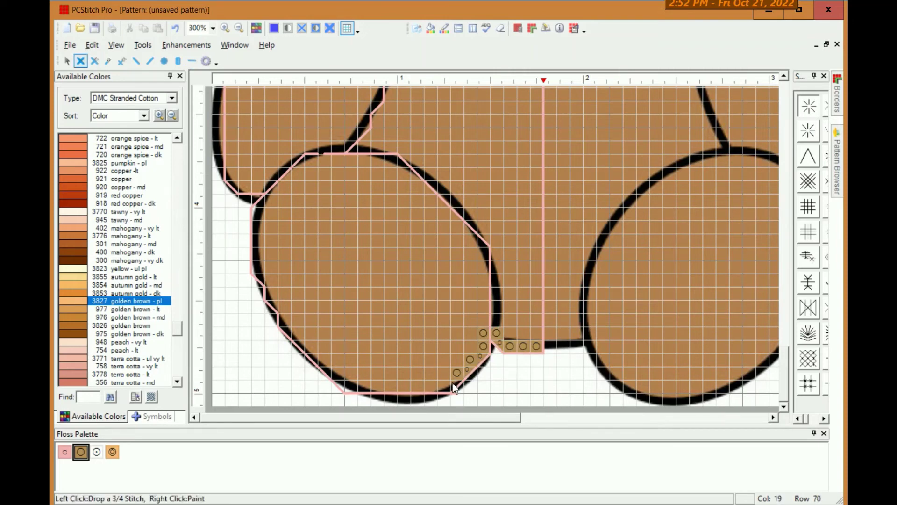
pyautogui.click(444, 386)
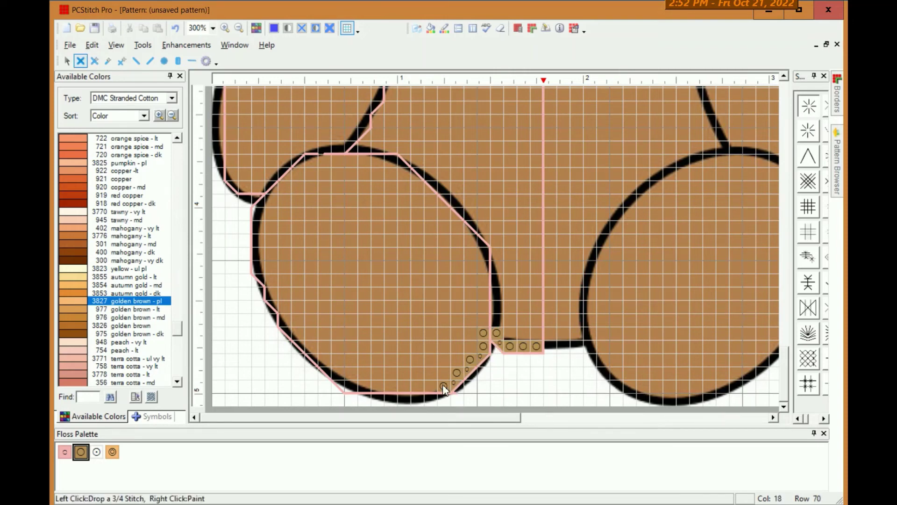
pyautogui.click(337, 373)
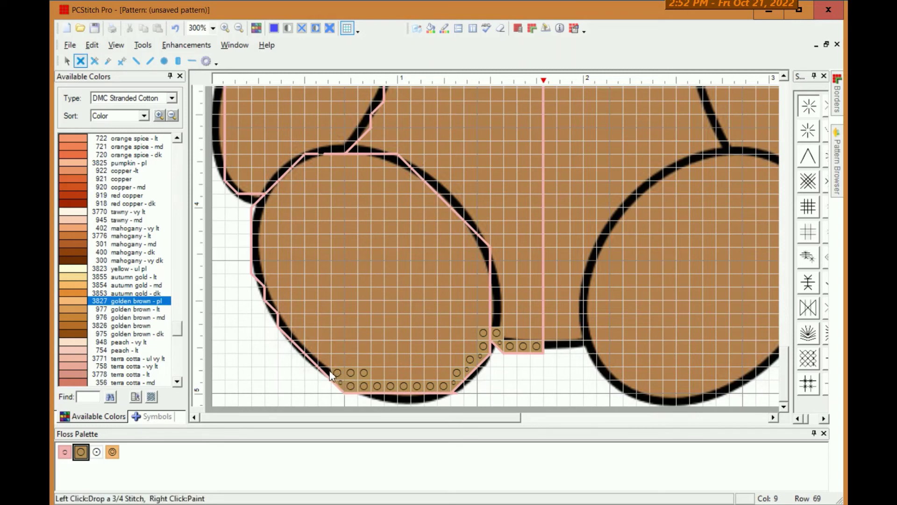
pyautogui.click(311, 346)
pyautogui.click(299, 332)
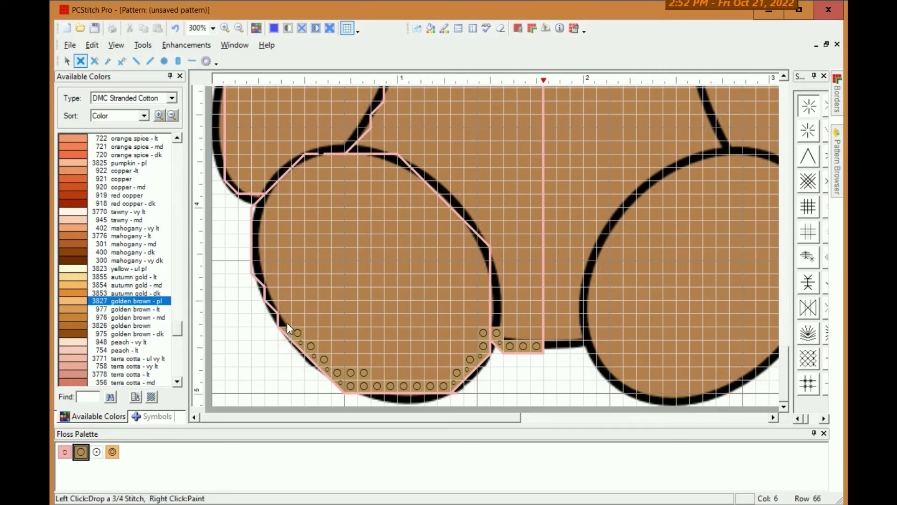
pyautogui.click(287, 322)
pyautogui.moveTo(298, 306); pyautogui.dragTo(297, 280)
pyautogui.click(280, 304)
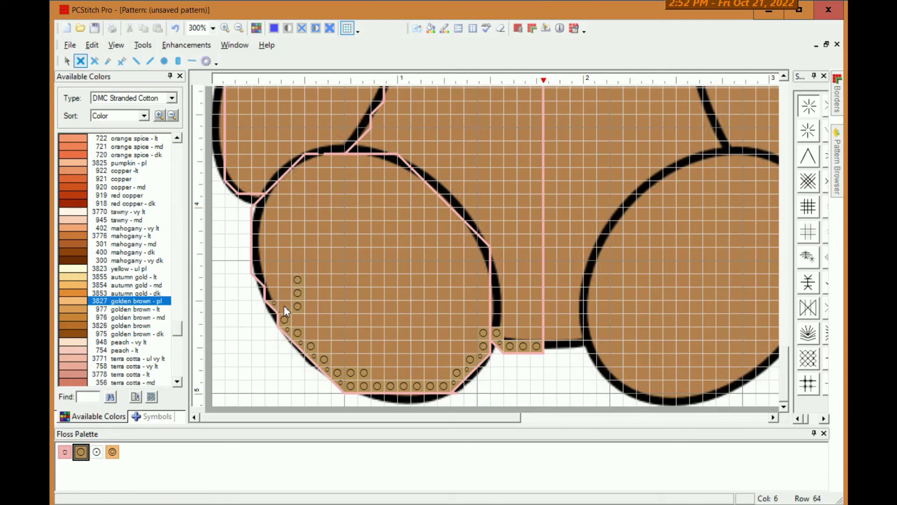
pyautogui.click(271, 292)
pyautogui.click(270, 281)
pyautogui.click(259, 276)
# - Add tan stitches along the body's left edge, including a full column down the side
pyautogui.scroll(3, 263, 228)
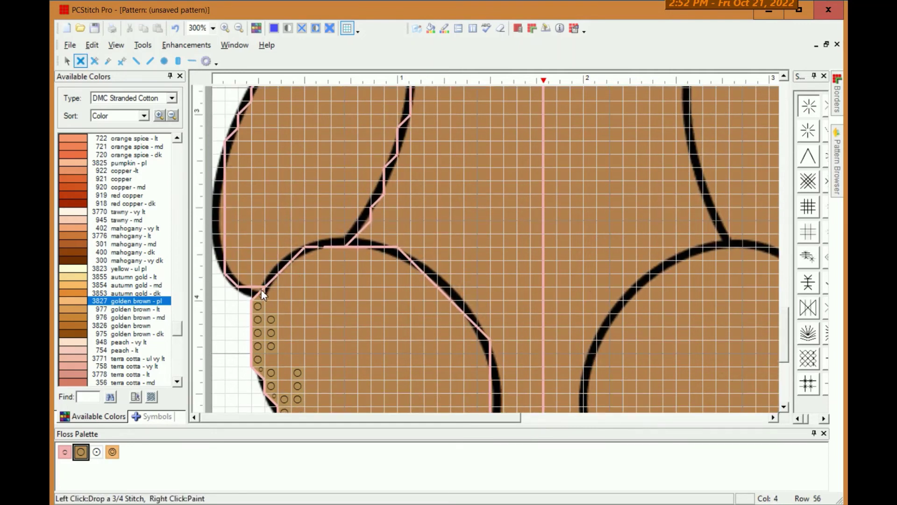
pyautogui.click(271, 279)
pyautogui.click(257, 279)
pyautogui.click(244, 280)
pyautogui.click(233, 276)
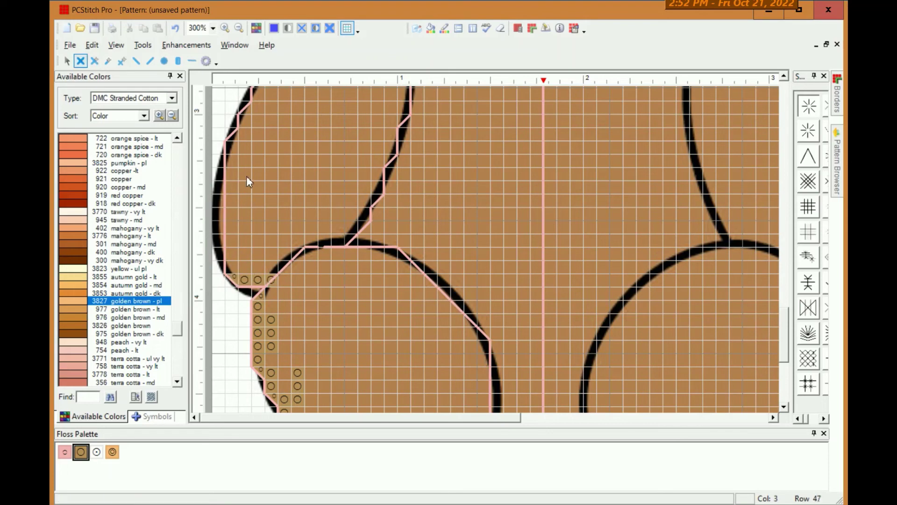
pyautogui.moveTo(235, 150); pyautogui.dragTo(231, 235)
# - Line the arm's outer edge and upper curve with tan three-quarter stitches
pyautogui.scroll(6, 275, 259)
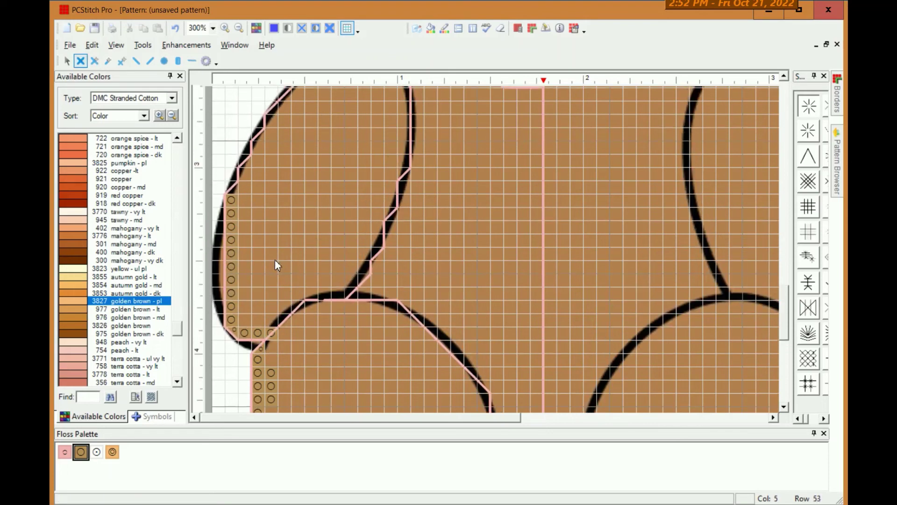
pyautogui.click(234, 312)
pyautogui.click(245, 319)
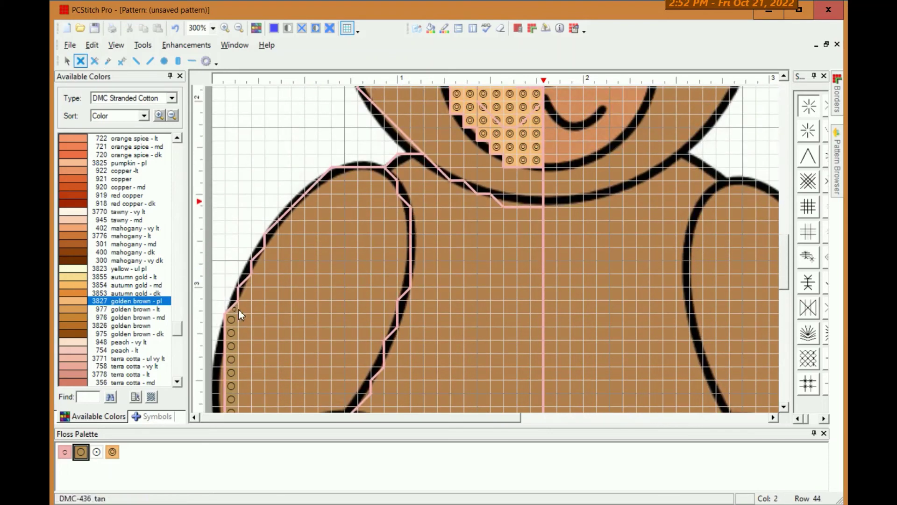
pyautogui.click(244, 306)
pyautogui.click(258, 293)
pyautogui.click(244, 293)
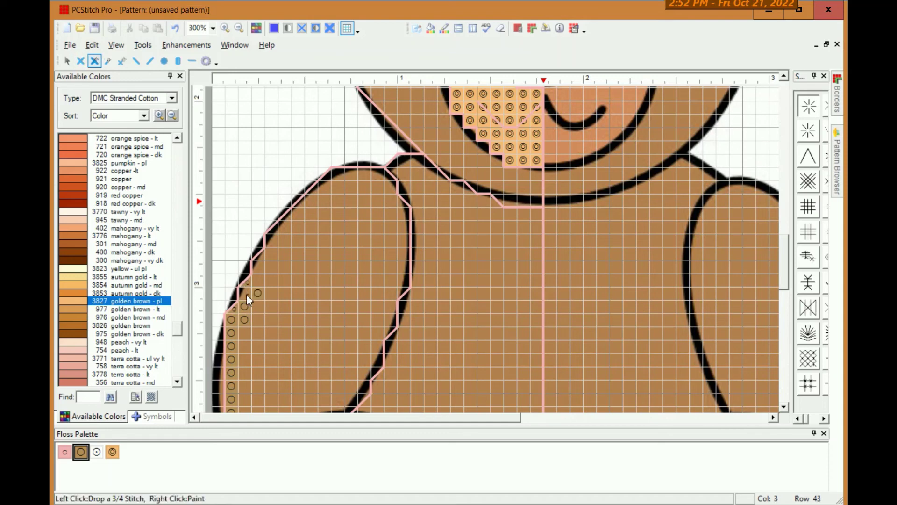
pyautogui.click(247, 283)
pyautogui.click(257, 279)
pyautogui.click(262, 256)
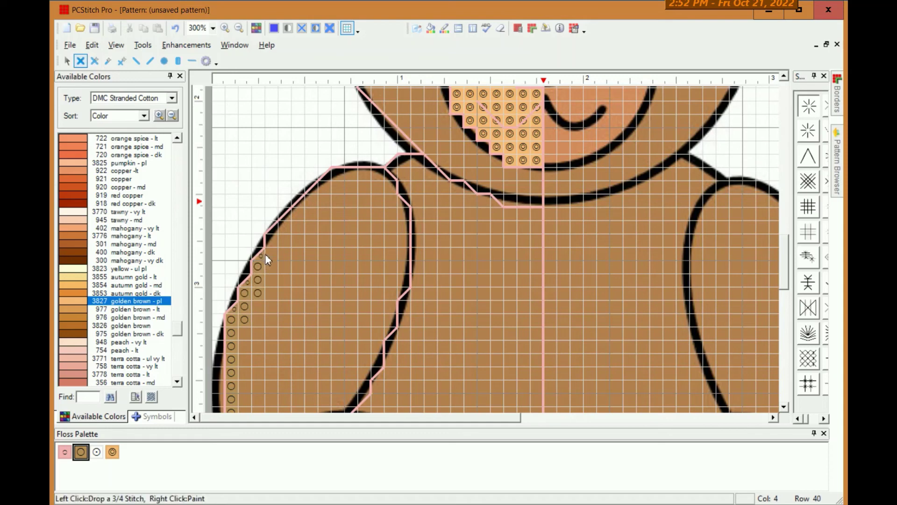
pyautogui.click(273, 255)
pyautogui.click(275, 235)
pyautogui.click(295, 215)
pyautogui.click(301, 204)
pyautogui.click(309, 201)
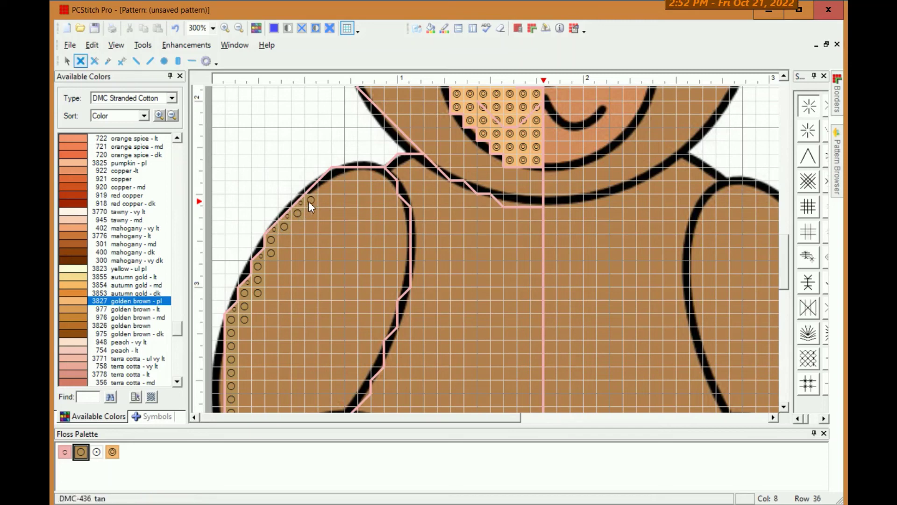
# - Continue tan stitches around the arm top and along its edge toward the neck
pyautogui.click(314, 190)
pyautogui.click(325, 188)
pyautogui.click(330, 177)
pyautogui.click(350, 175)
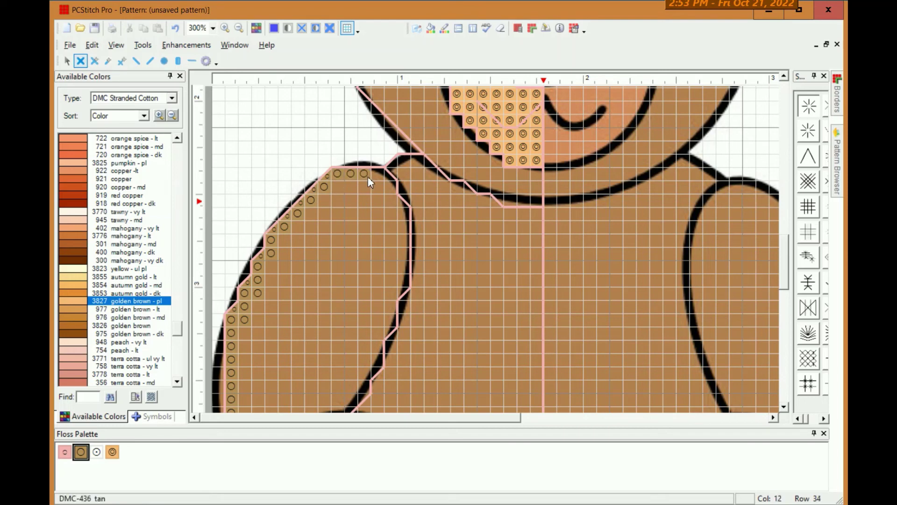
pyautogui.click(368, 175)
pyautogui.click(375, 175)
pyautogui.click(394, 165)
pyautogui.click(407, 162)
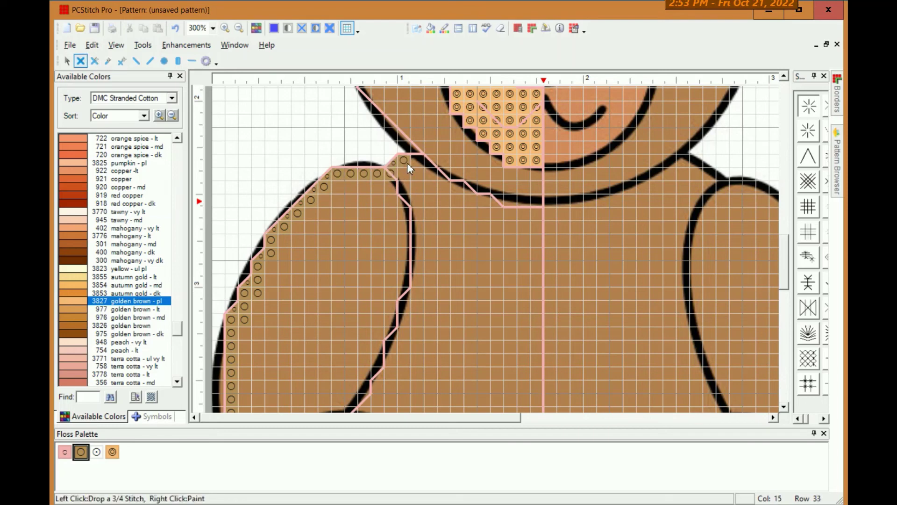
pyautogui.click(418, 162)
pyautogui.click(425, 161)
# - Stitch tan up the diagonal lower-left edge of the bear's head
pyautogui.scroll(3, 423, 194)
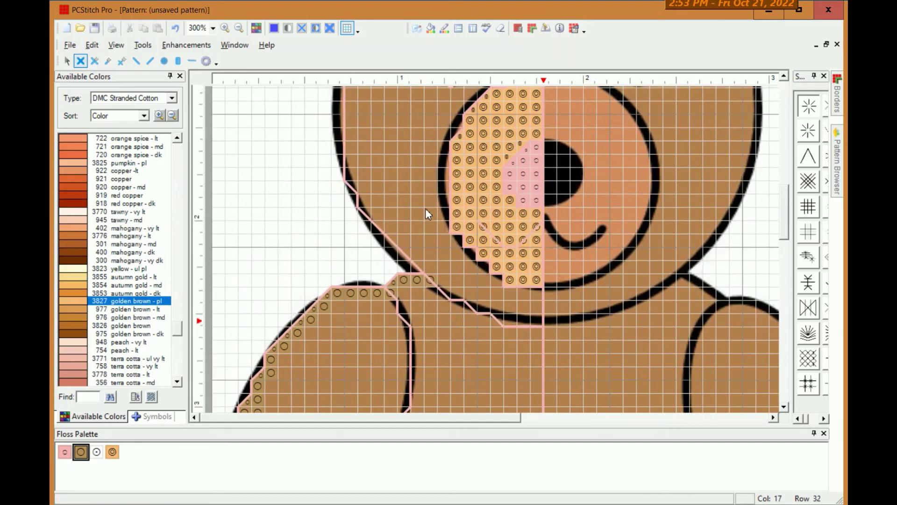
pyautogui.click(432, 264)
pyautogui.click(422, 261)
pyautogui.click(415, 253)
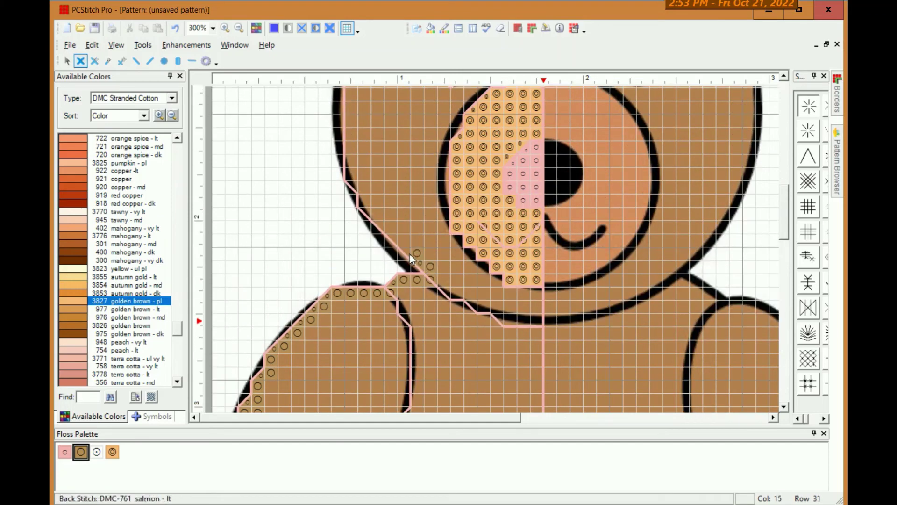
pyautogui.click(407, 244)
pyautogui.click(396, 235)
pyautogui.click(392, 225)
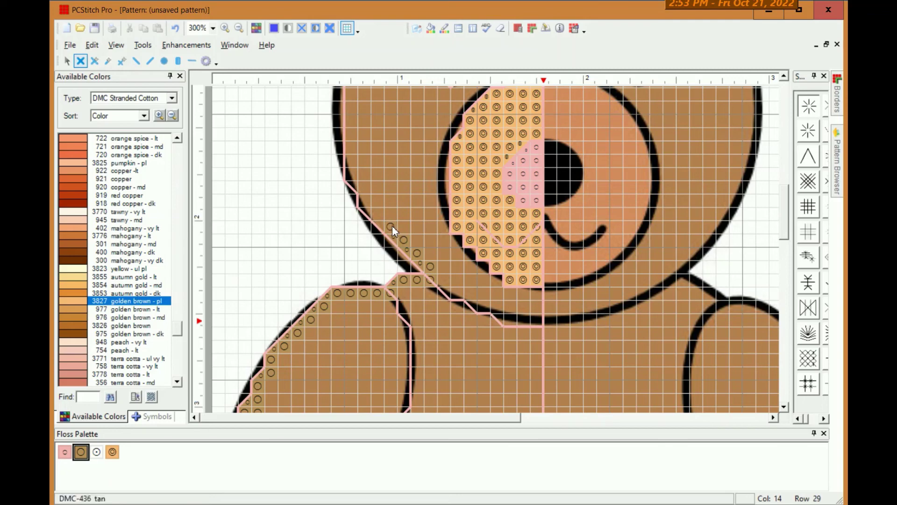
pyautogui.click(377, 214)
pyautogui.click(368, 209)
pyautogui.click(364, 200)
pyautogui.click(362, 187)
# - Fill tan stitches up the left side of the head
pyautogui.click(354, 184)
pyautogui.click(350, 173)
pyautogui.click(364, 173)
pyautogui.click(364, 161)
pyautogui.click(364, 146)
pyautogui.click(364, 133)
# - Add tan partial stitches along the ear's outer edge where it meets the head
pyautogui.scroll(3, 364, 141)
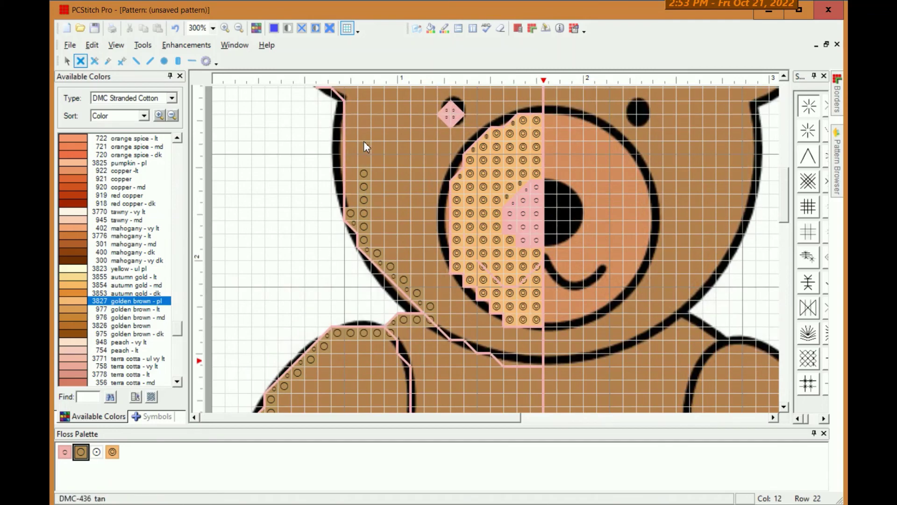
pyautogui.scroll(5, 352, 244)
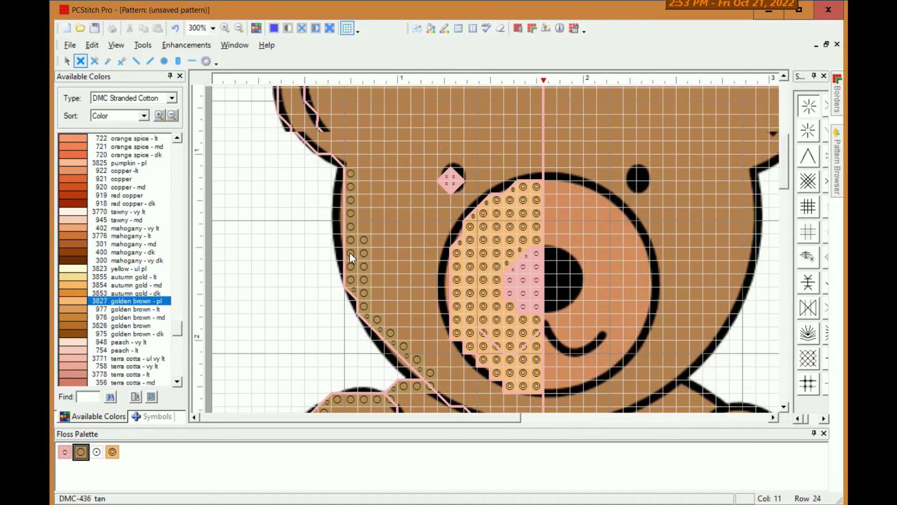
pyautogui.click(350, 297)
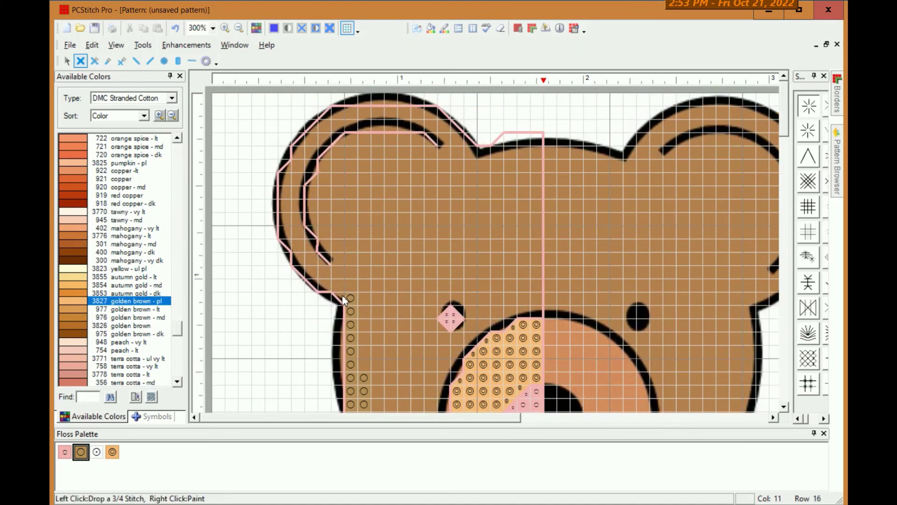
pyautogui.click(342, 295)
pyautogui.click(337, 286)
pyautogui.click(312, 272)
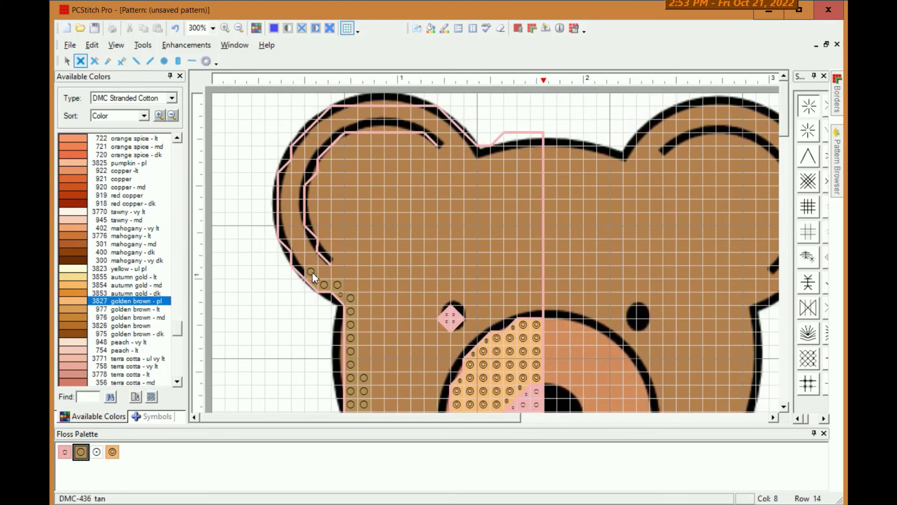
pyautogui.click(298, 257)
pyautogui.click(288, 241)
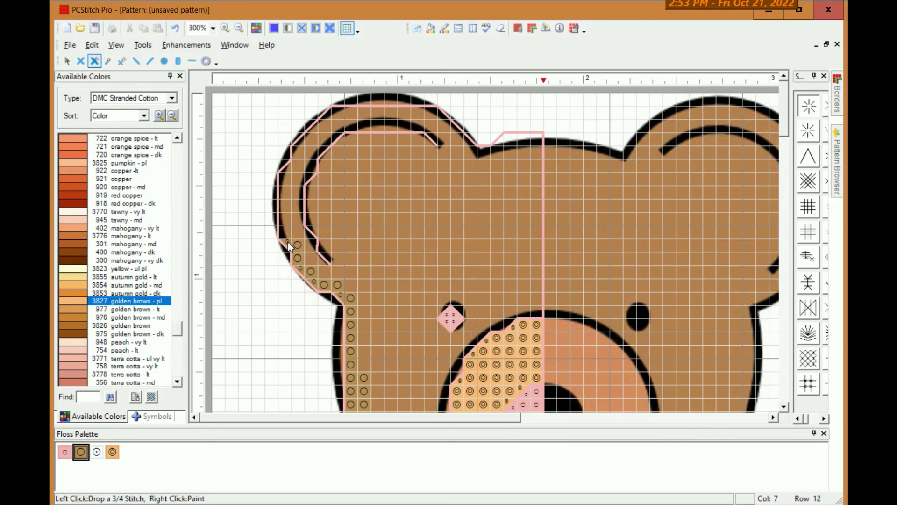
pyautogui.click(286, 231)
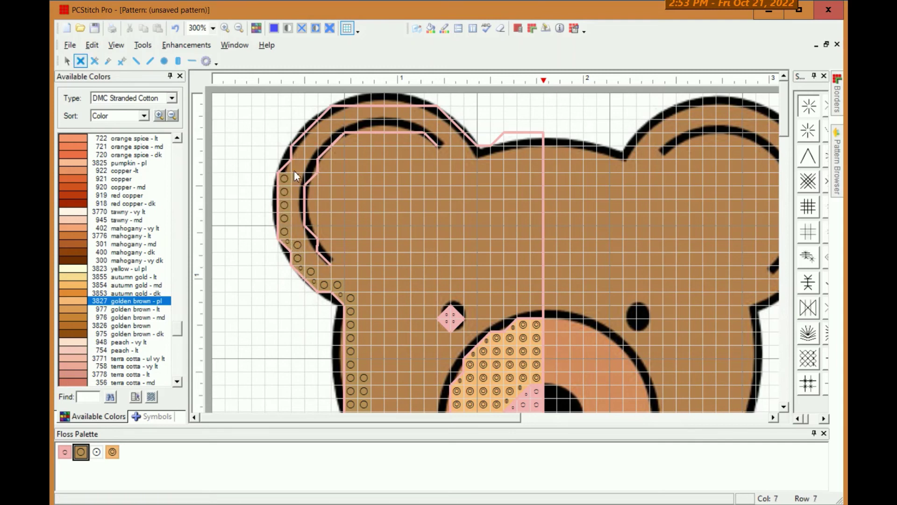
# - Stitch tan up the curve of the left ear and along its top
pyautogui.click(294, 161)
pyautogui.click(301, 148)
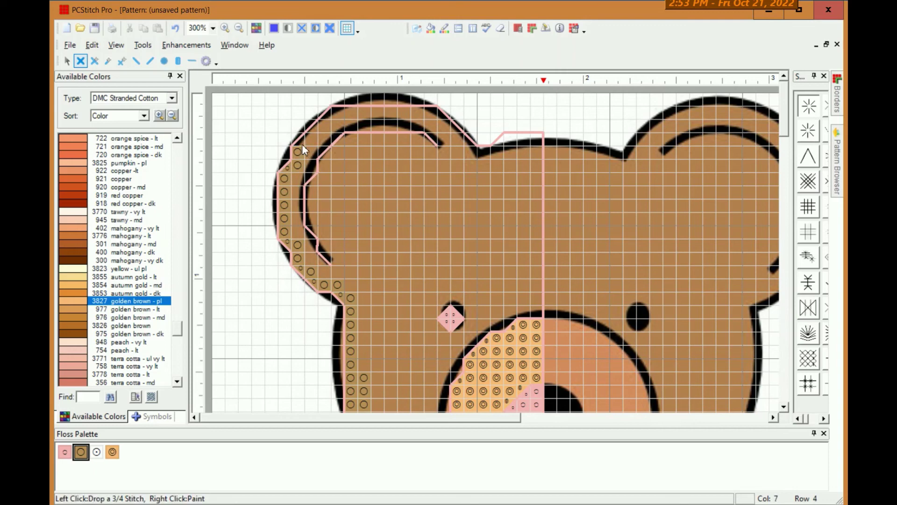
pyautogui.click(312, 140)
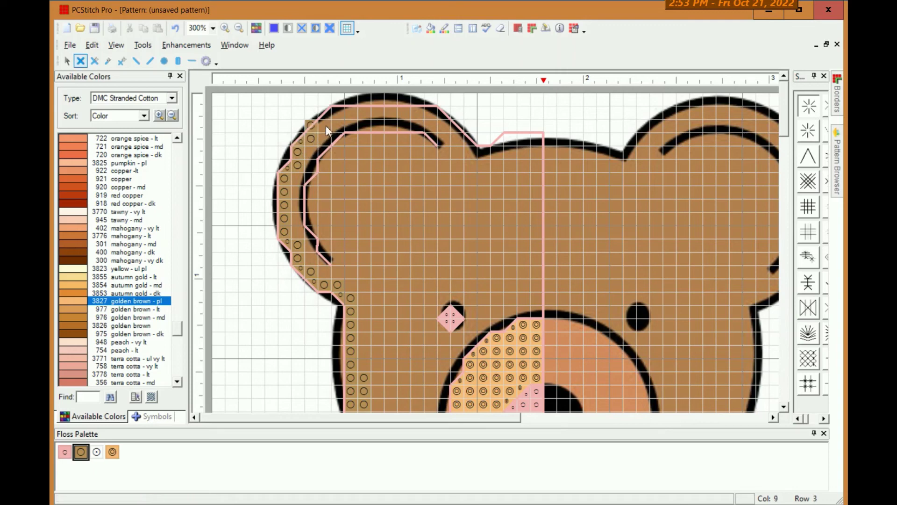
pyautogui.click(327, 125)
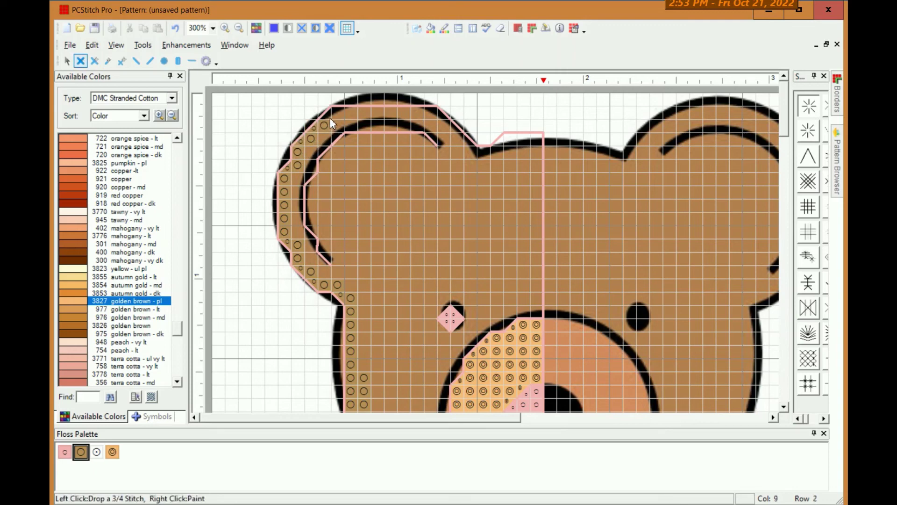
pyautogui.moveTo(327, 116)
pyautogui.mouseDown()
pyautogui.moveTo(442, 119)
pyautogui.moveTo(468, 143)
pyautogui.moveTo(468, 159)
pyautogui.moveTo(530, 140)
pyautogui.moveTo(533, 298)
pyautogui.mouseUp()
# - Fill the top of the head with tan, using 3/4 stitches, then return to full stitches
pyautogui.click(471, 162)
pyautogui.press('4')
pyautogui.click(498, 144)
pyautogui.press('1')
# - Extend the tan stitch column down the centre line to the bear's bottom
pyautogui.scroll(-5, 535, 310)
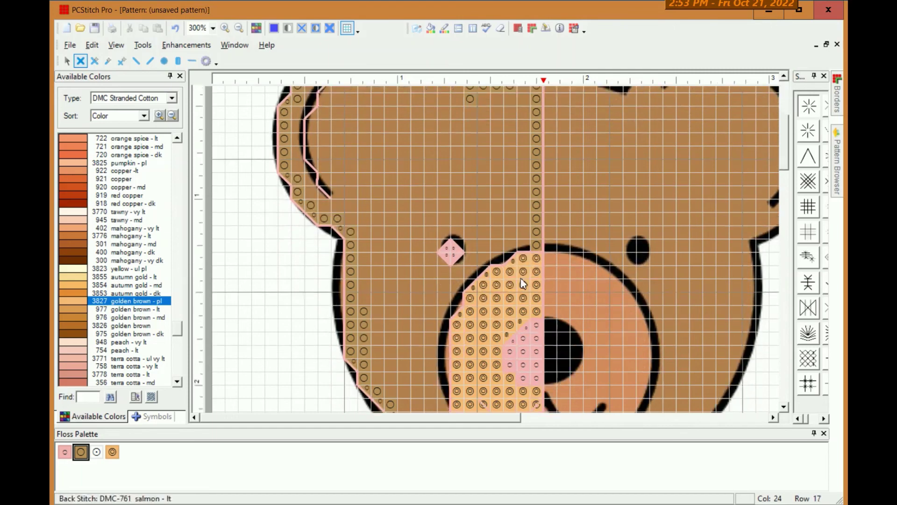
pyautogui.scroll(-2, 457, 295)
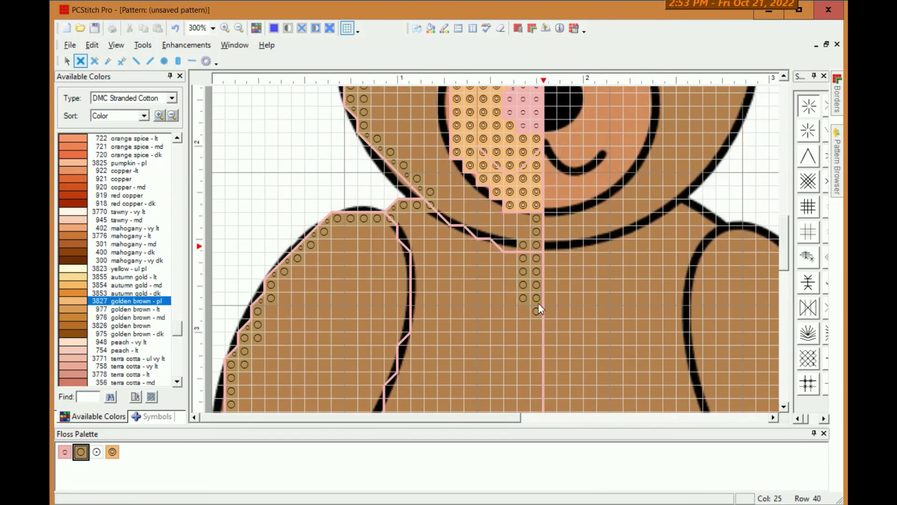
pyautogui.scroll(-2, 539, 305)
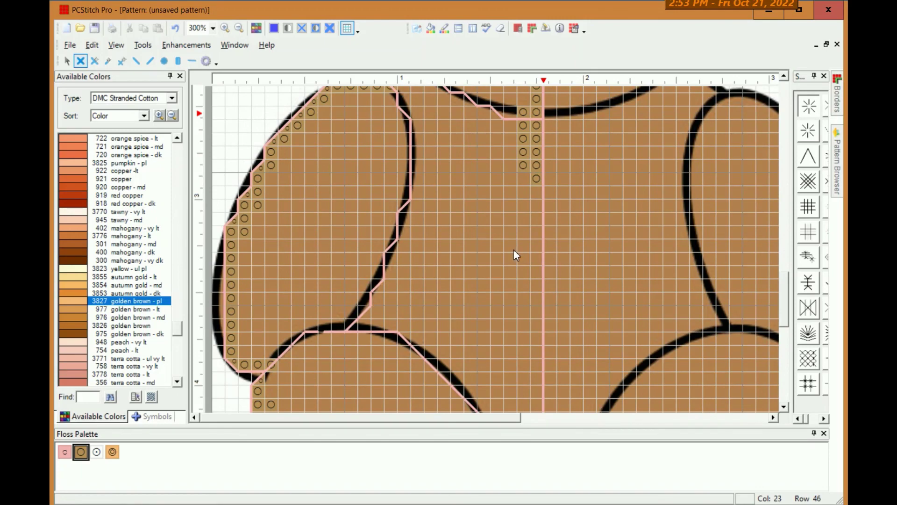
pyautogui.click(536, 190)
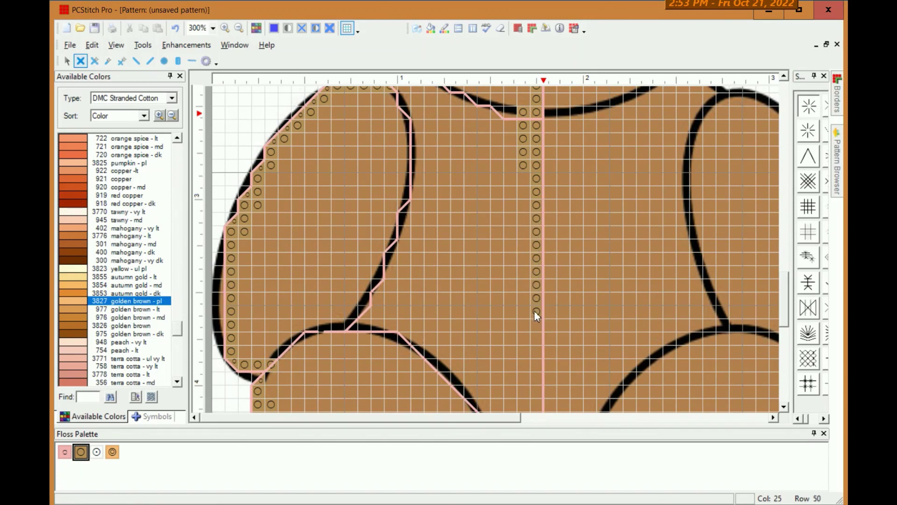
pyautogui.moveTo(534, 311); pyautogui.dragTo(532, 347)
pyautogui.scroll(-4, 504, 299)
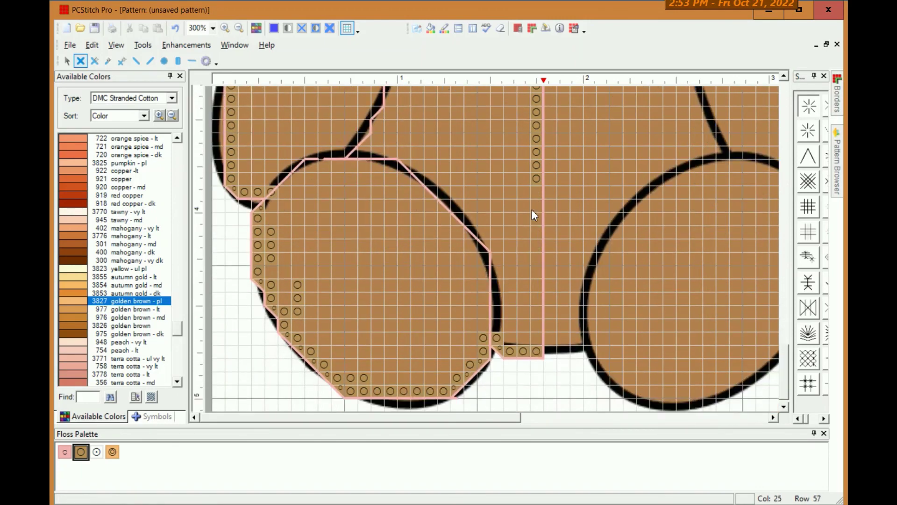
pyautogui.moveTo(534, 191); pyautogui.dragTo(534, 210)
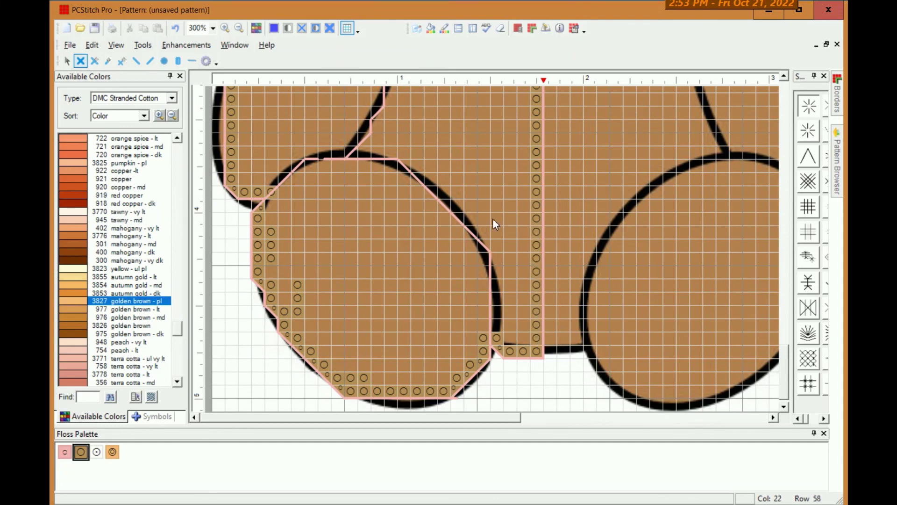
# - Flood-fill the outlined left half of the bear with tan stitches
pyautogui.click(431, 30)
pyautogui.click(380, 205)
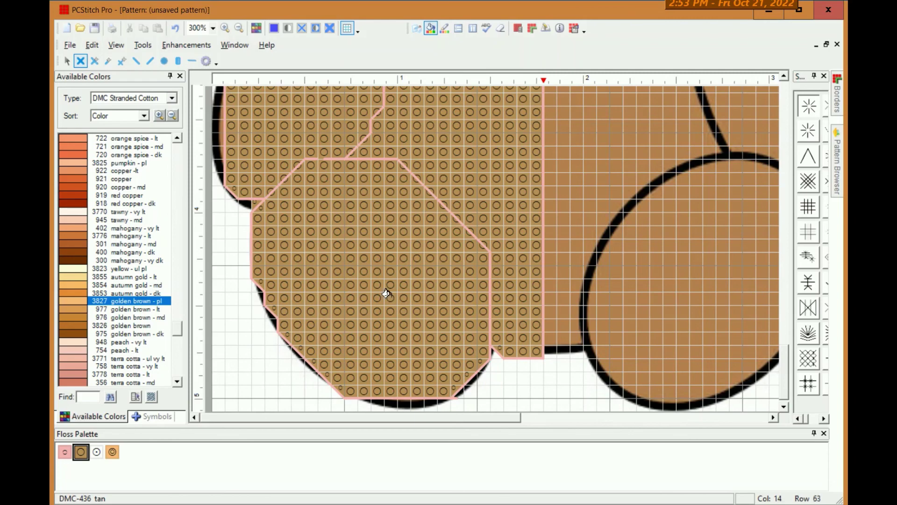
pyautogui.scroll(5, 426, 256)
pyautogui.scroll(8, 427, 257)
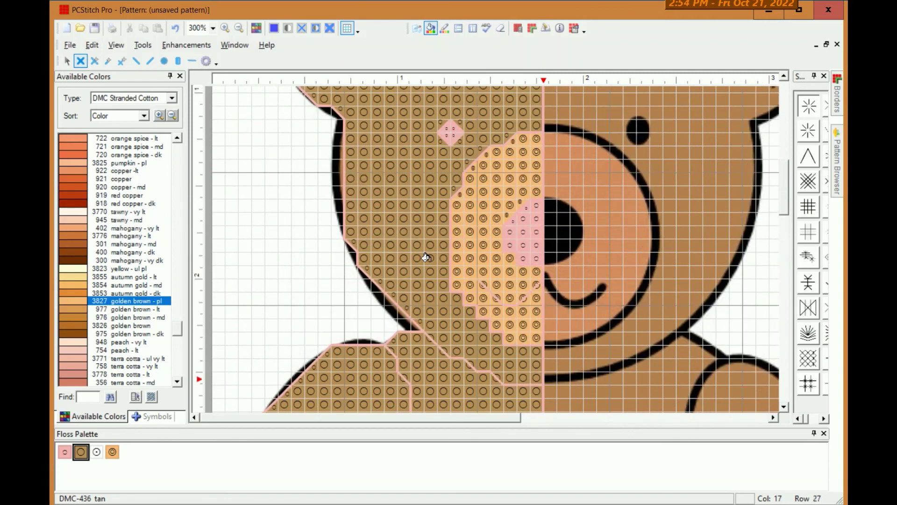
# - Zoom out to 100% and clear the bear underlay image, confirming the removal
pyautogui.click(238, 28)
pyautogui.click(237, 28)
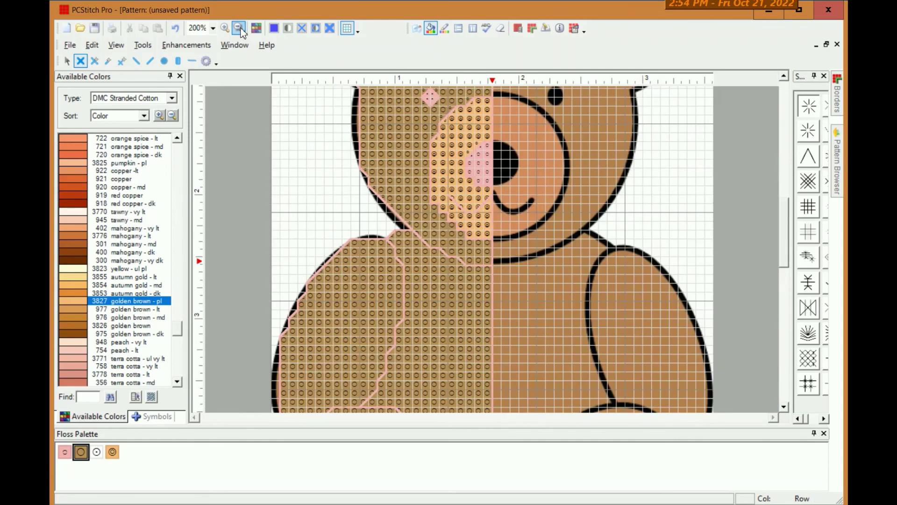
pyautogui.click(237, 28)
pyautogui.click(237, 28)
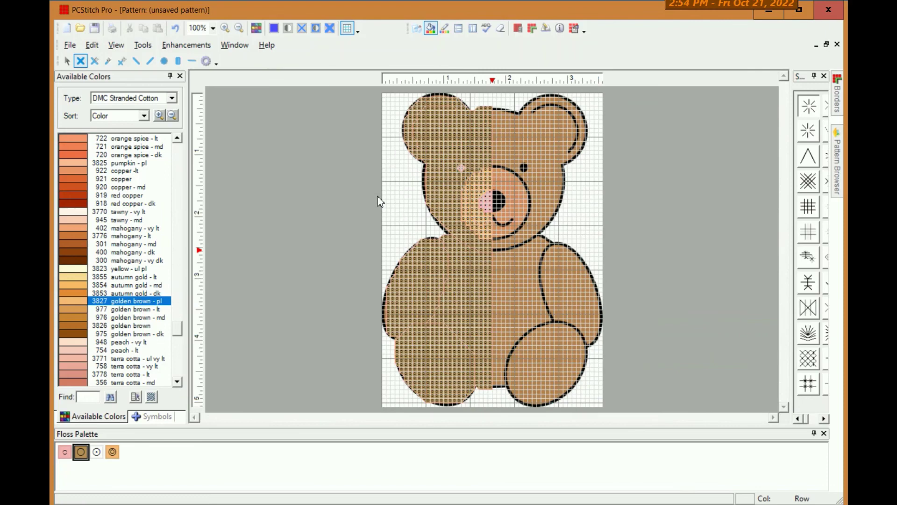
pyautogui.click(70, 45)
pyautogui.moveTo(99, 179)
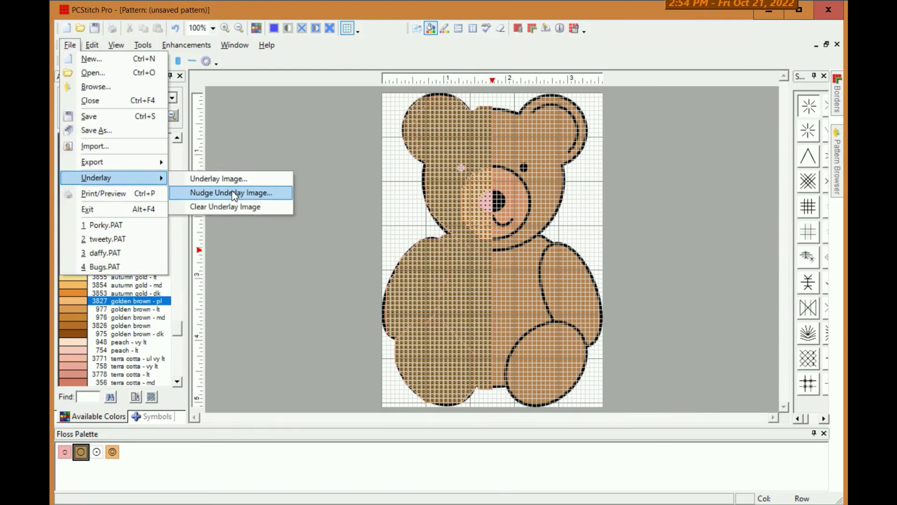
pyautogui.click(231, 207)
pyautogui.click(531, 311)
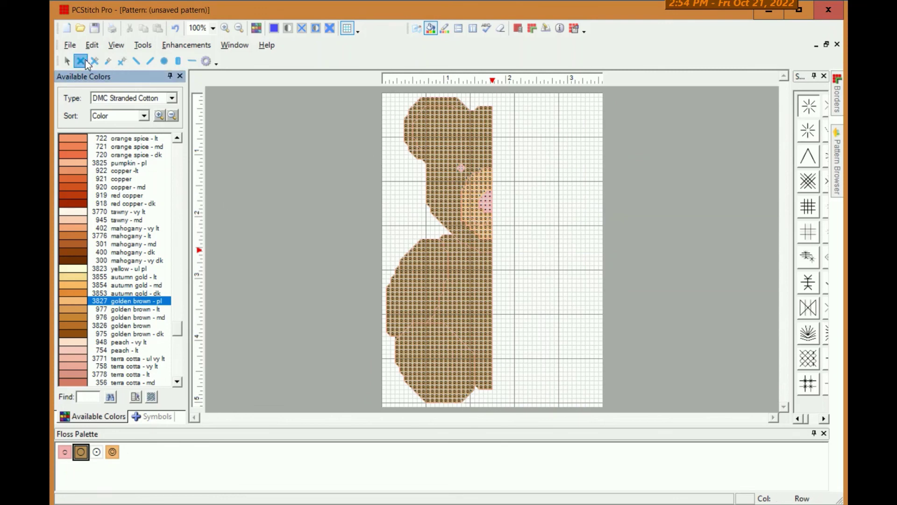
# - Copy the stitched half-bear and paste a duplicate
pyautogui.click(67, 62)
pyautogui.moveTo(385, 93); pyautogui.dragTo(490, 416)
pyautogui.hotkey('ctrl', 'c')
pyautogui.hotkey('ctrl', 'v')
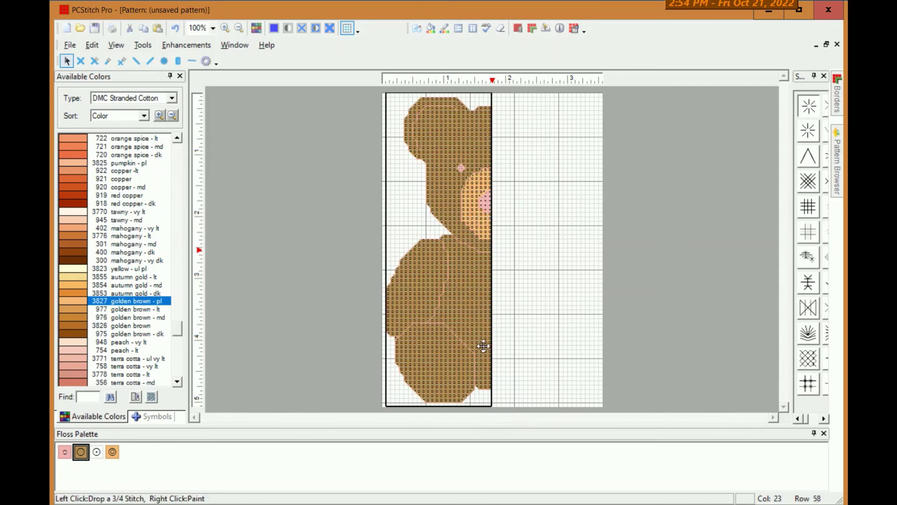
pyautogui.moveTo(491, 233); pyautogui.dragTo(486, 233)
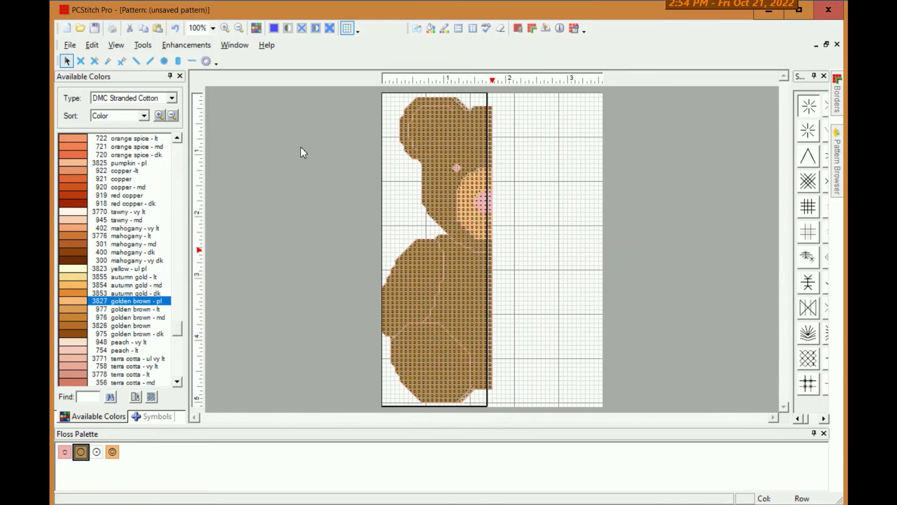
# - Flip the pasted copy horizontally and drop it beside the left half
pyautogui.click(93, 45)
pyautogui.moveTo(114, 147)
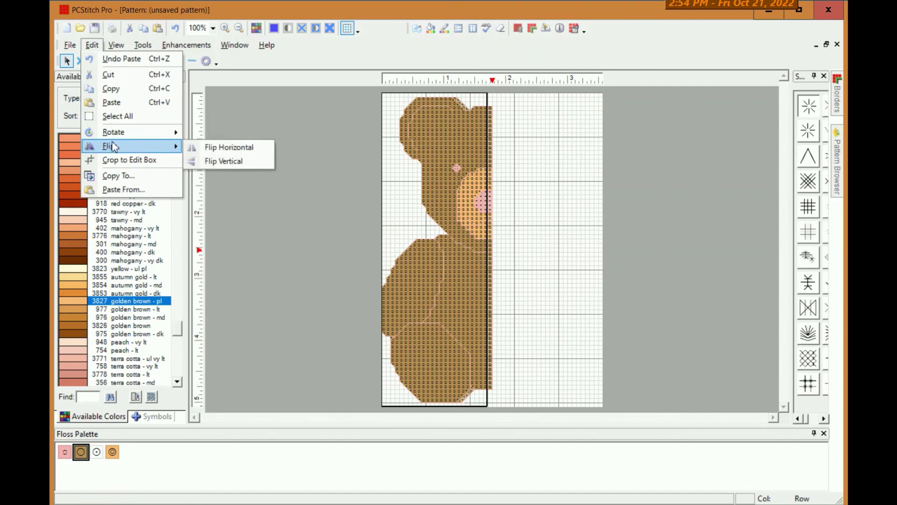
pyautogui.click(265, 147)
pyautogui.moveTo(500, 220); pyautogui.dragTo(526, 222)
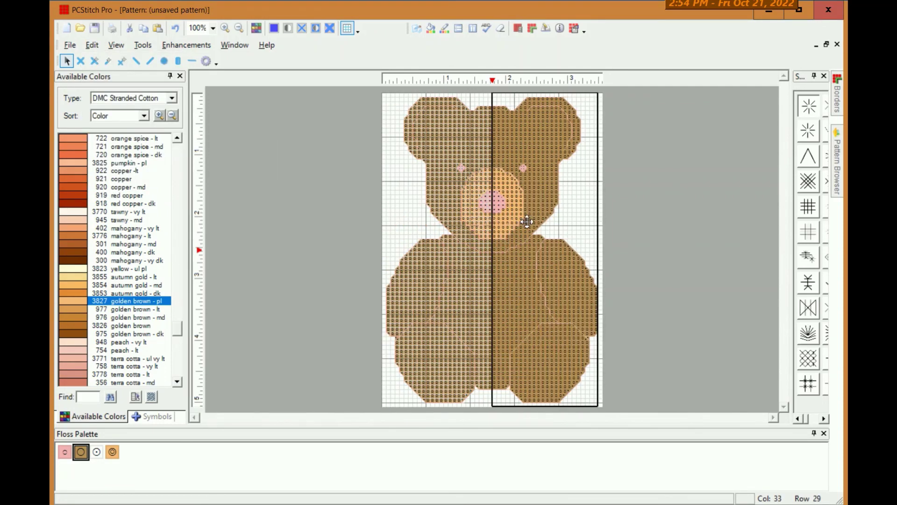
pyautogui.click(410, 205)
# - Display stitches as solid colour blocks, then try a backstitch line and undo it
pyautogui.click(330, 28)
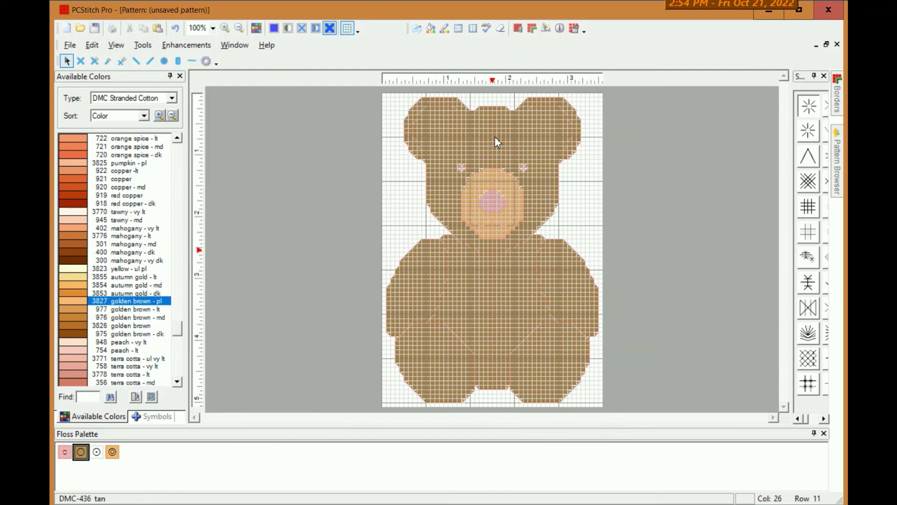
pyautogui.click(191, 61)
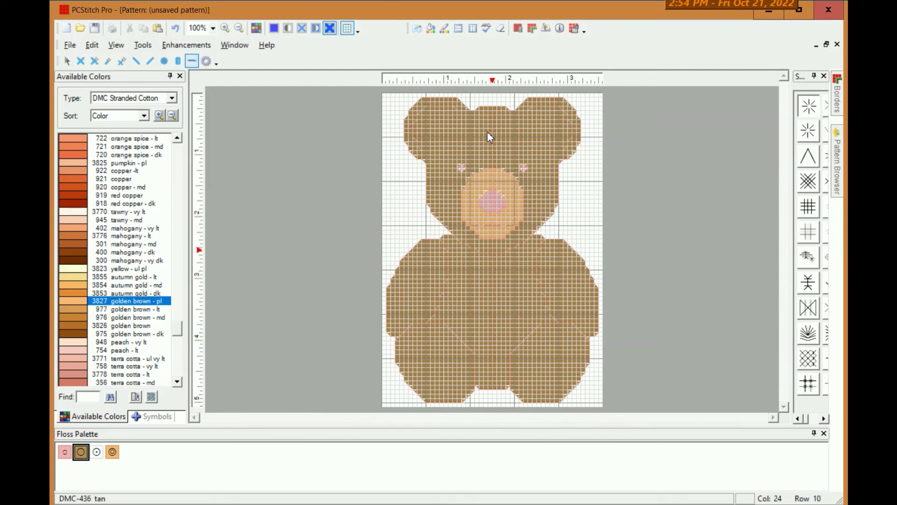
pyautogui.click(495, 140)
pyautogui.hotkey('ctrl', 'z')
# - Replace the light salmon floss in the Floss Palette with DMC-310 black
pyautogui.click(67, 451)
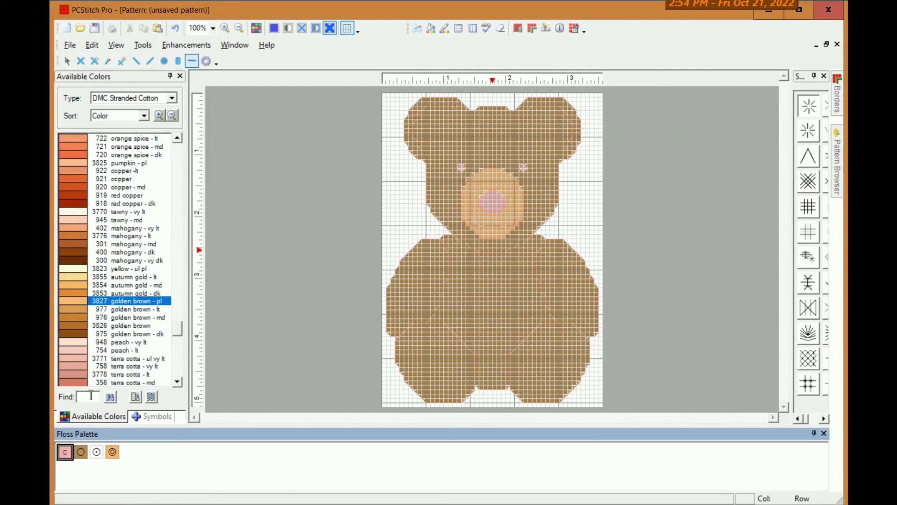
pyautogui.moveTo(177, 333); pyautogui.dragTo(177, 375)
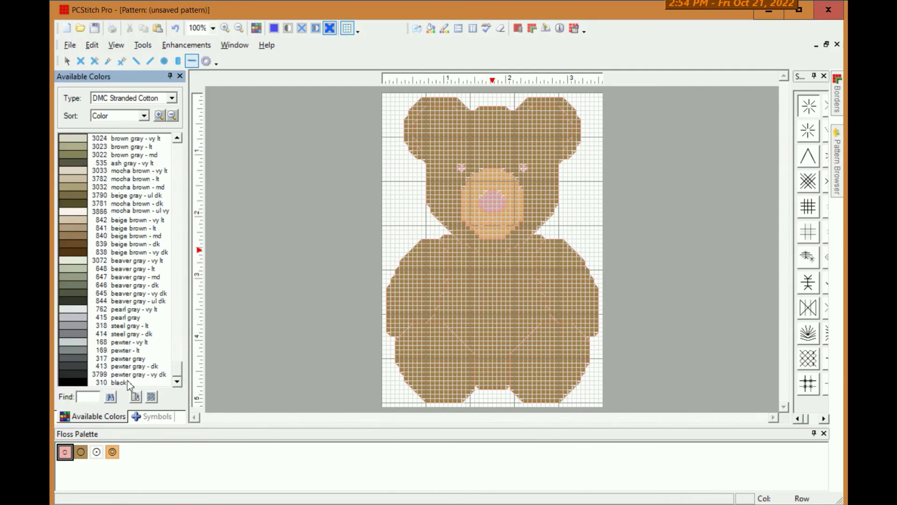
pyautogui.click(86, 383)
pyautogui.click(68, 452)
pyautogui.rightClick(69, 452)
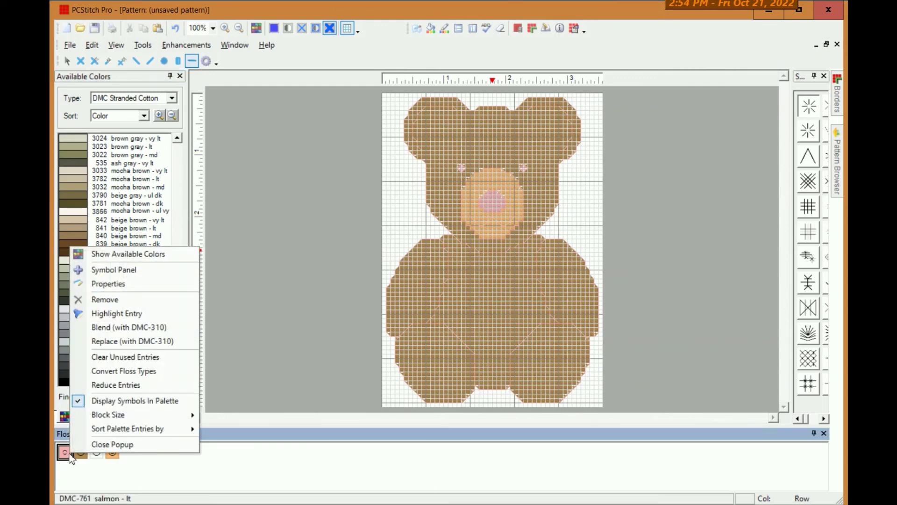
pyautogui.click(123, 340)
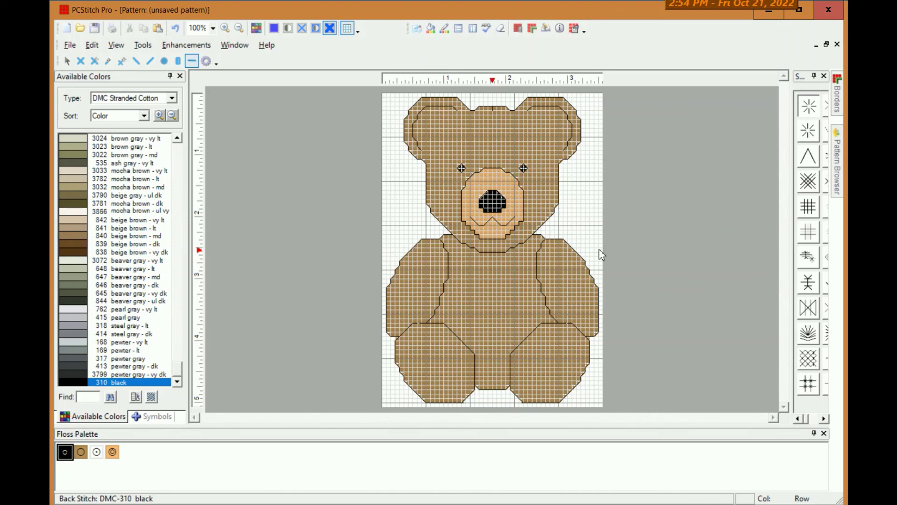